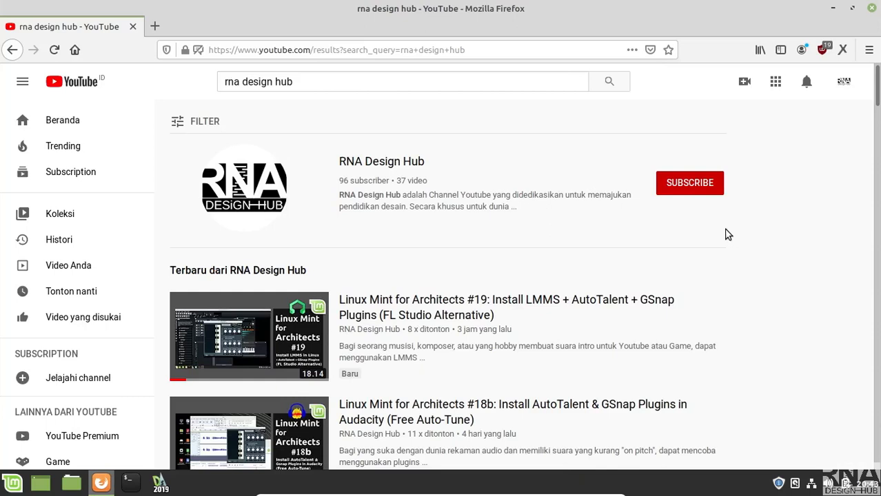
Subscribe to the RNA Design Hub channel with all notifications (Semua) enabled and minimise the browser.
left_click(684, 183)
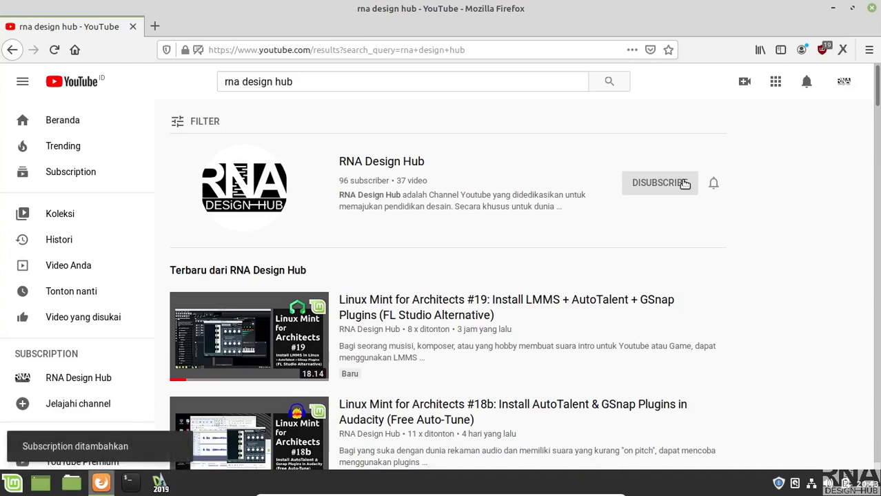
left_click(715, 184)
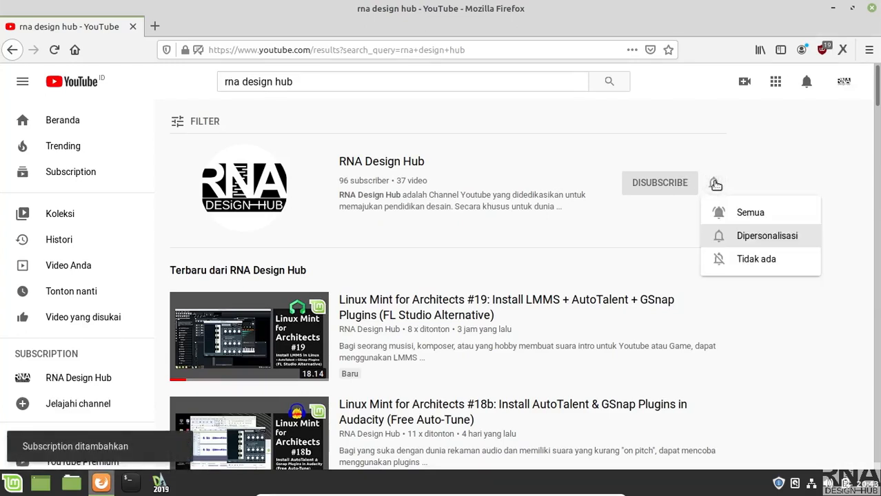
left_click(742, 211)
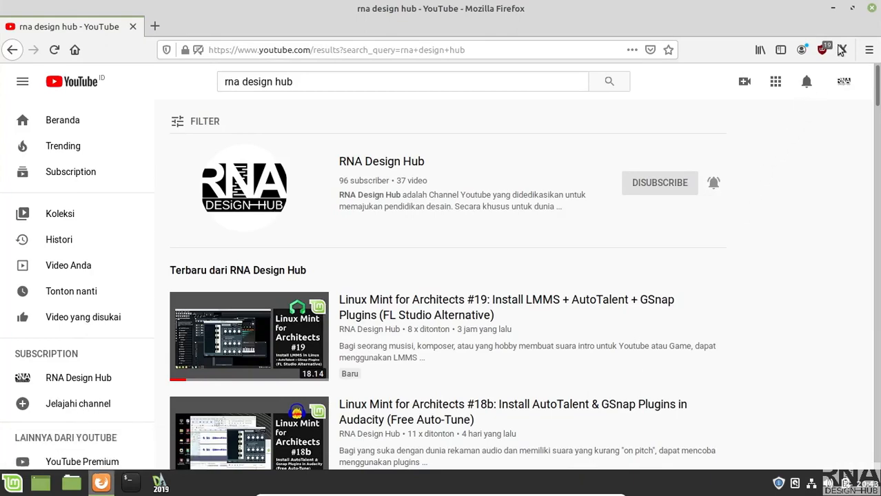
left_click(832, 9)
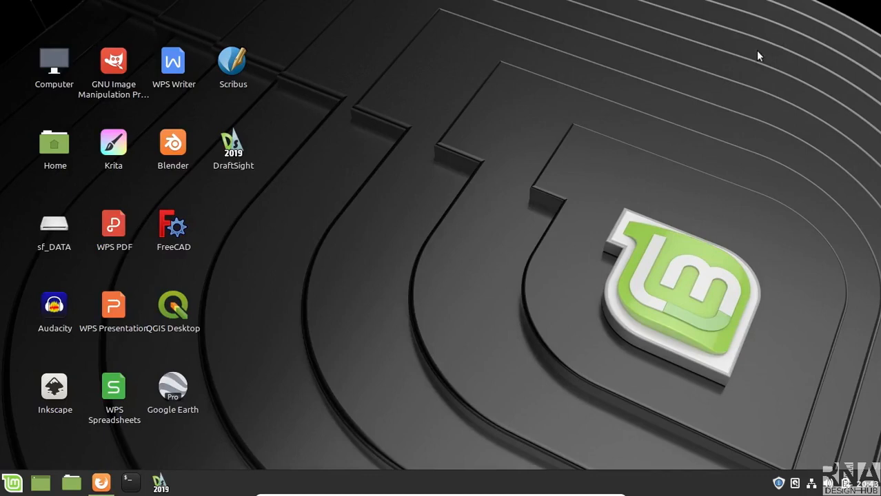
Launch the installed LMMS application and look through its full list of instrument plugins, closing the program when done.
left_click(3, 487)
type("lmms")
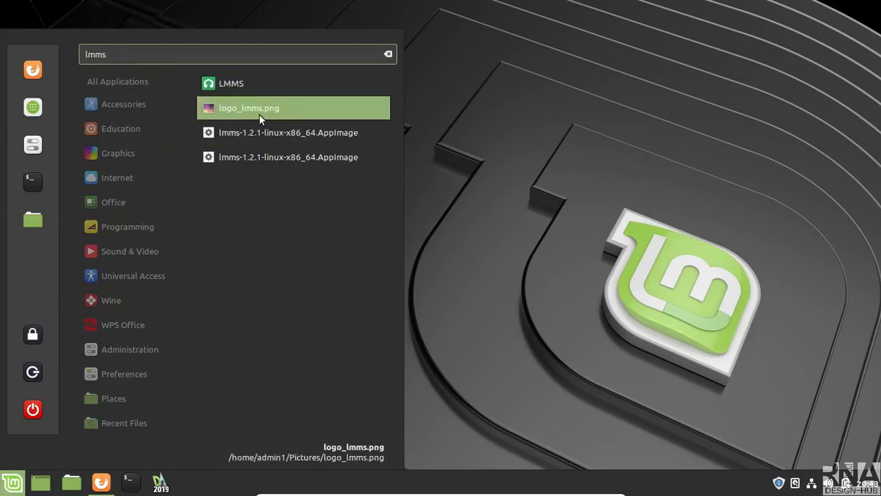
left_click(219, 82)
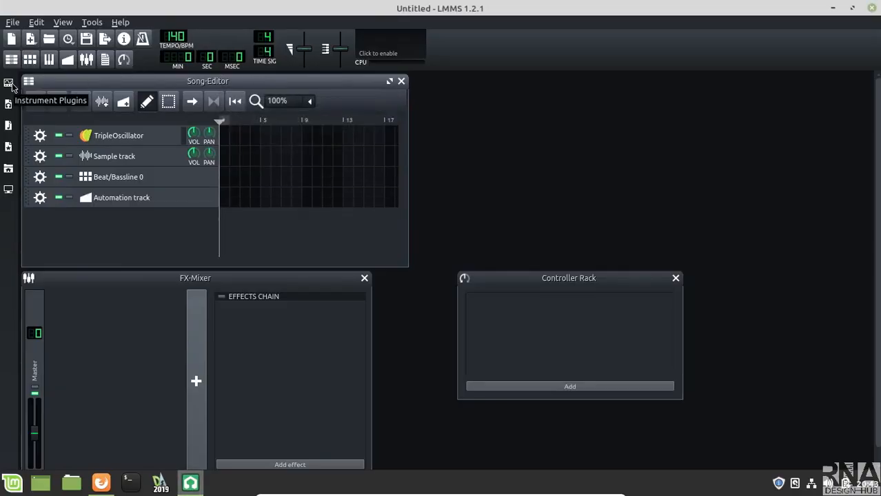
left_click(10, 83)
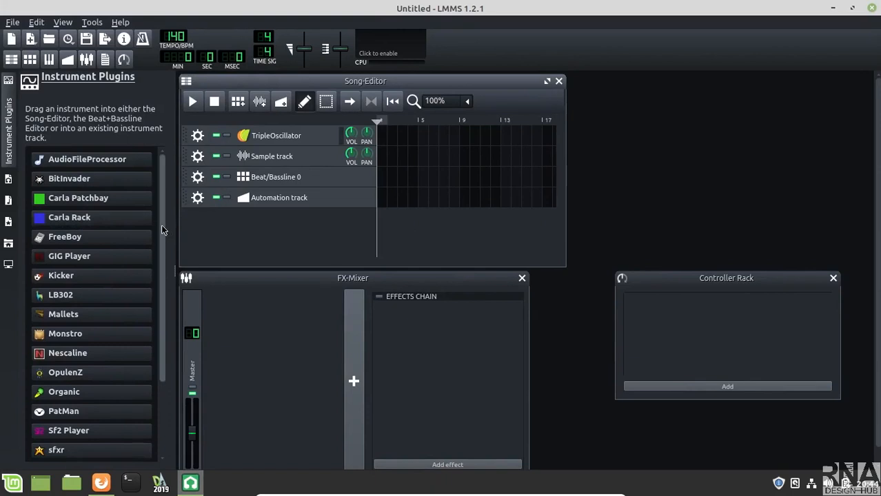
left_click_drag(161, 223, 167, 319)
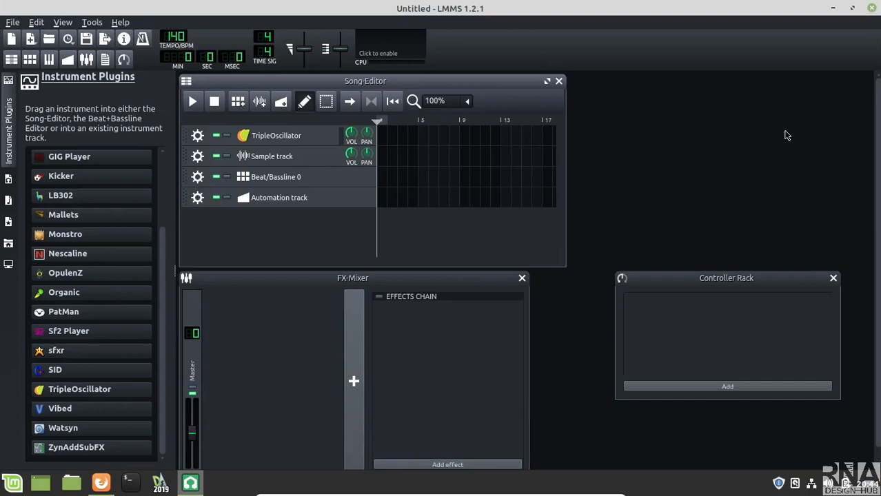
left_click(872, 9)
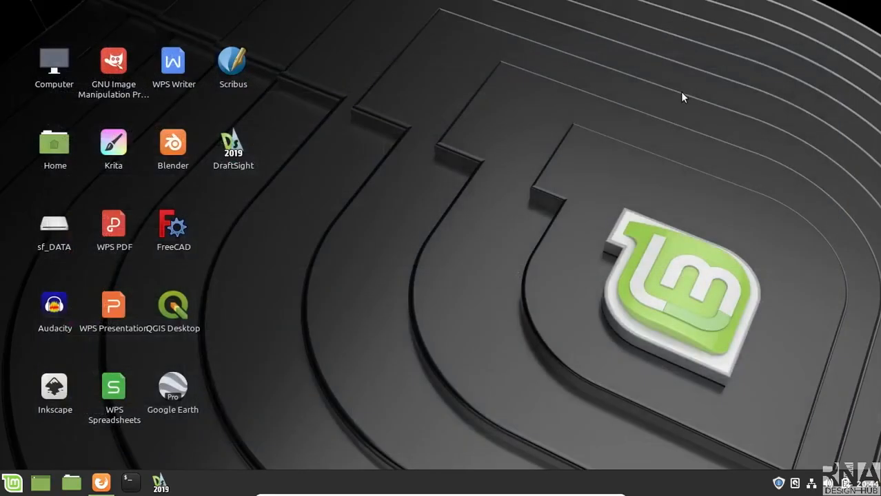
Return to Firefox, search the web for "lmms" in a new tab and open the download page of the lmms.io site.
left_click(101, 483)
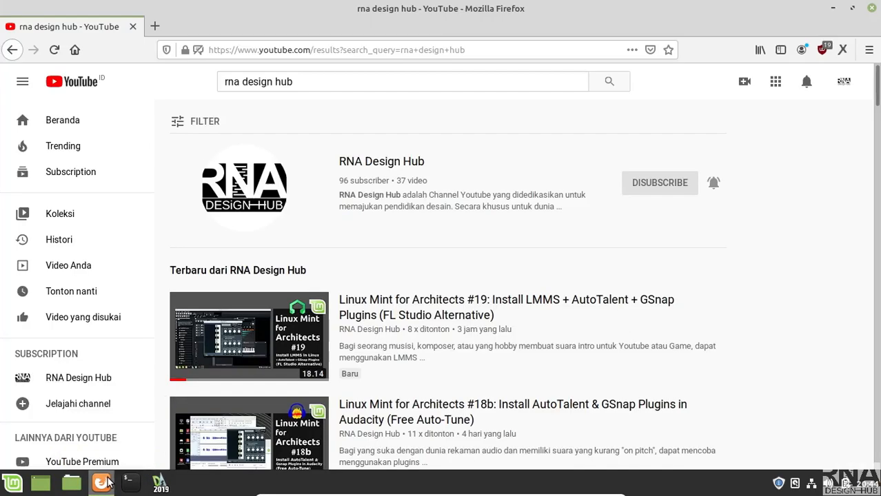
left_click(158, 27)
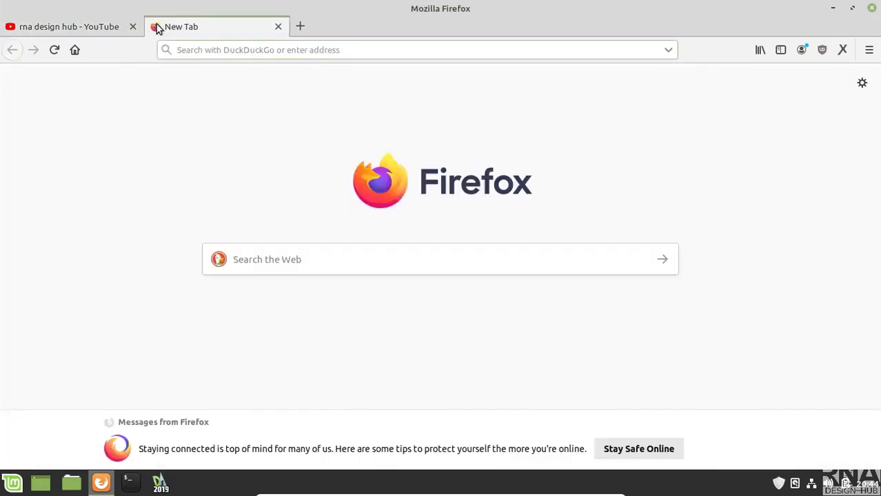
type("lmms")
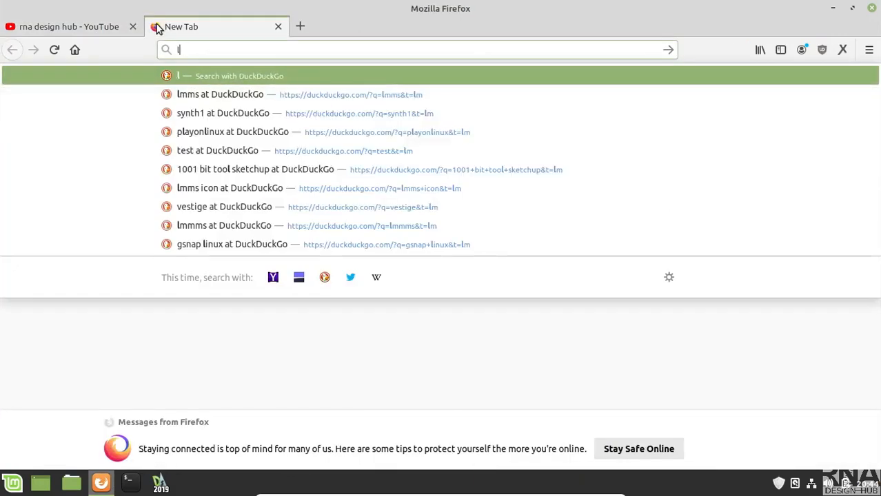
key("Return")
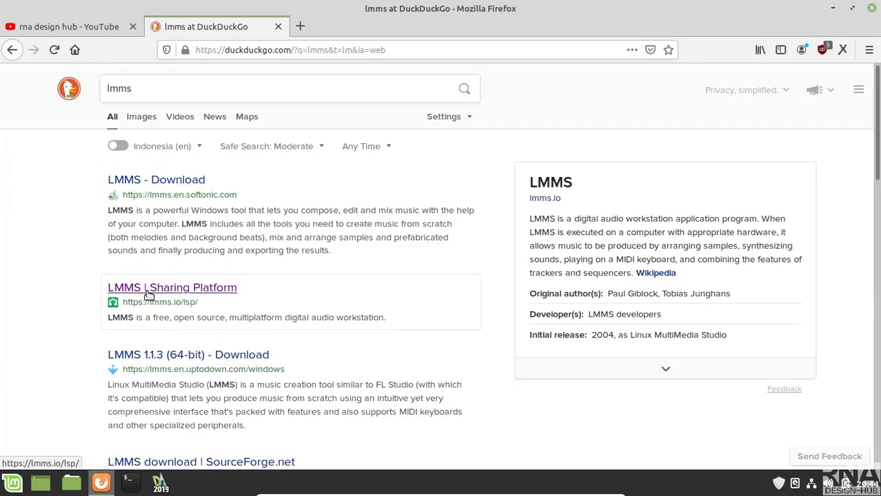
left_click(171, 289)
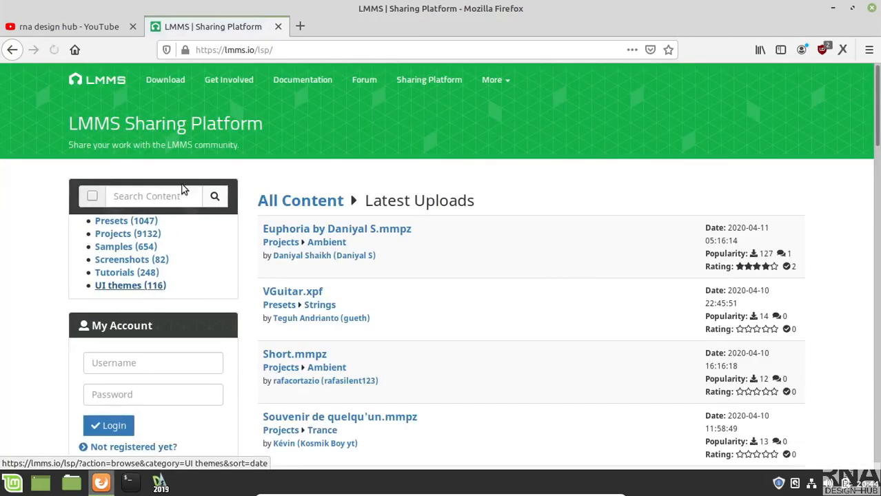
left_click(168, 81)
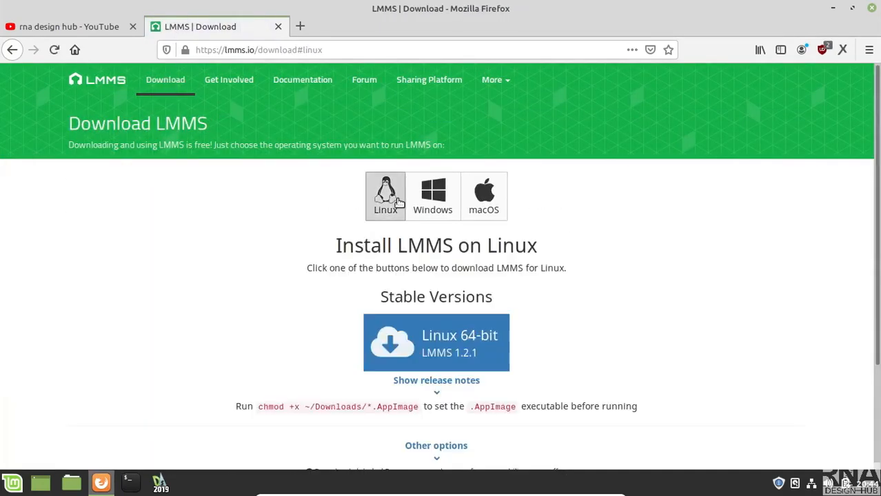
Download the stable Linux 64-bit LMMS 1.2.1 AppImage, choosing to save the file.
left_click(443, 354)
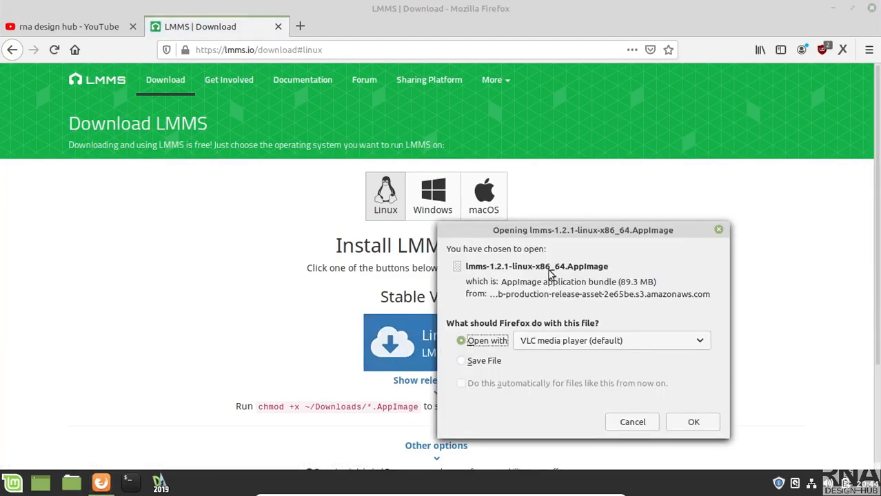
left_click(495, 360)
left_click(690, 423)
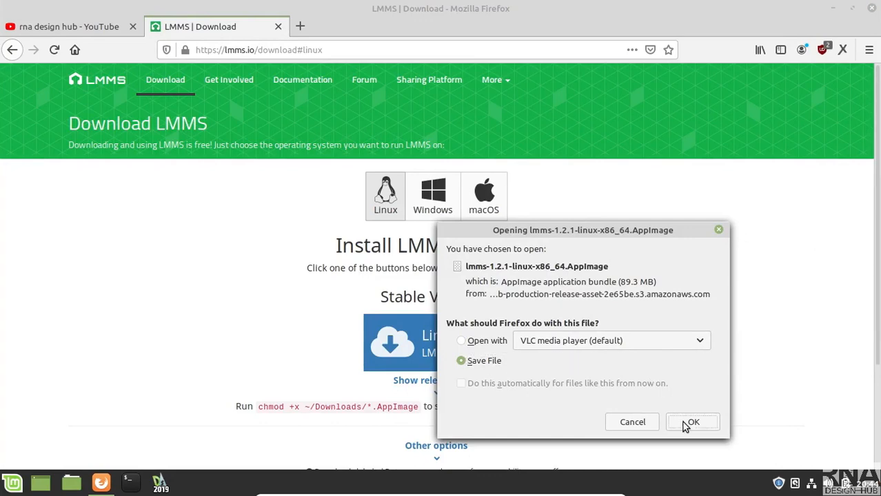
Cancel the running LMMS AppImage download and minimise the browser.
left_click(740, 48)
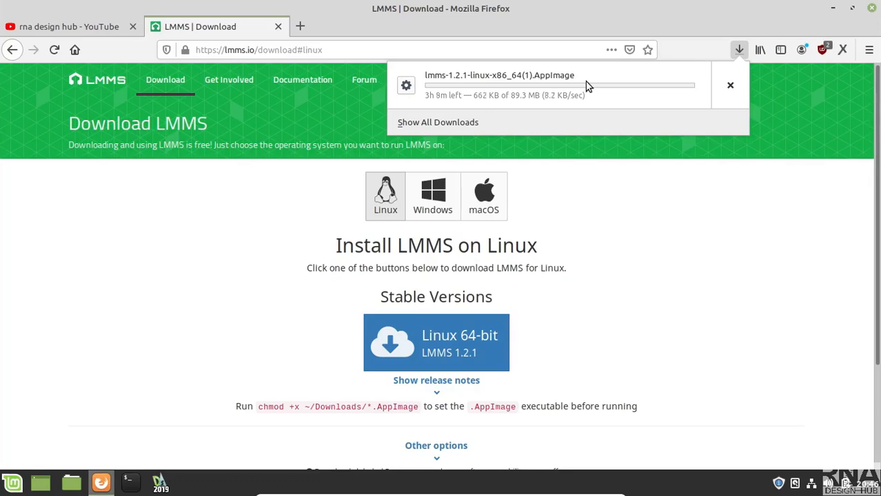
left_click(737, 88)
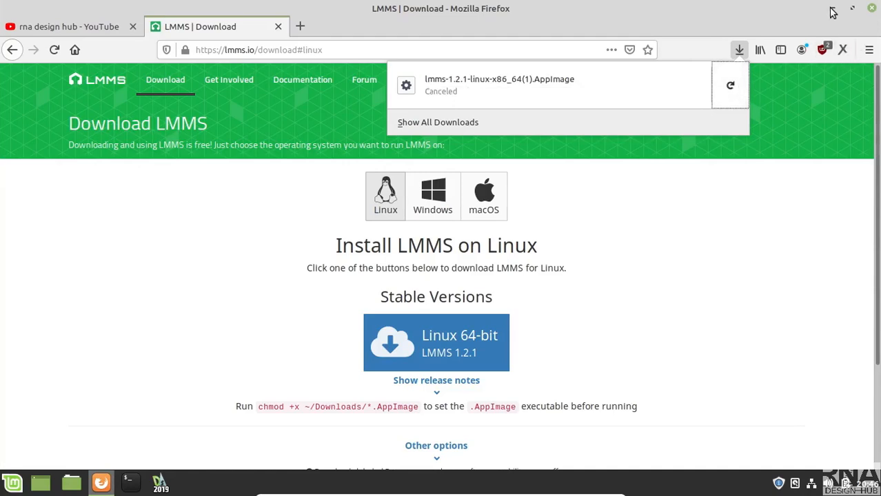
key("Escape")
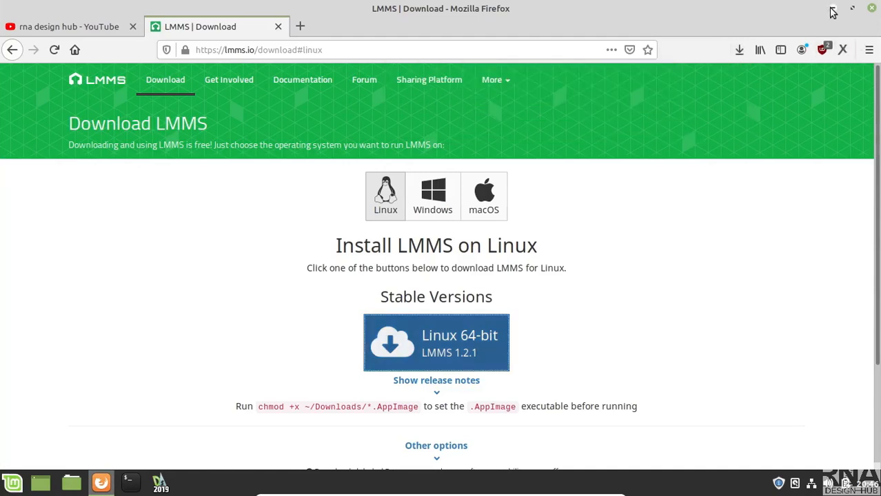
left_click(832, 11)
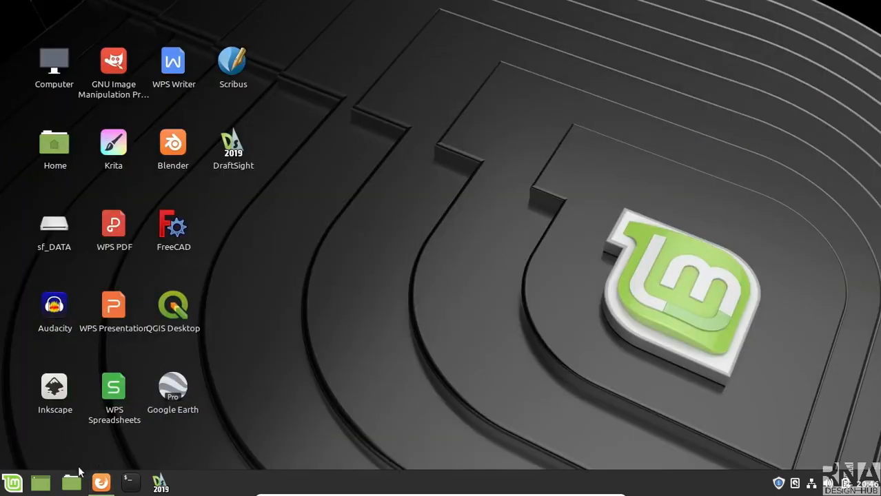
In the file manager, move lmms-1.2.1-linux-x86_64.AppImage from the Downloads folder to the Home folder.
left_click(70, 484)
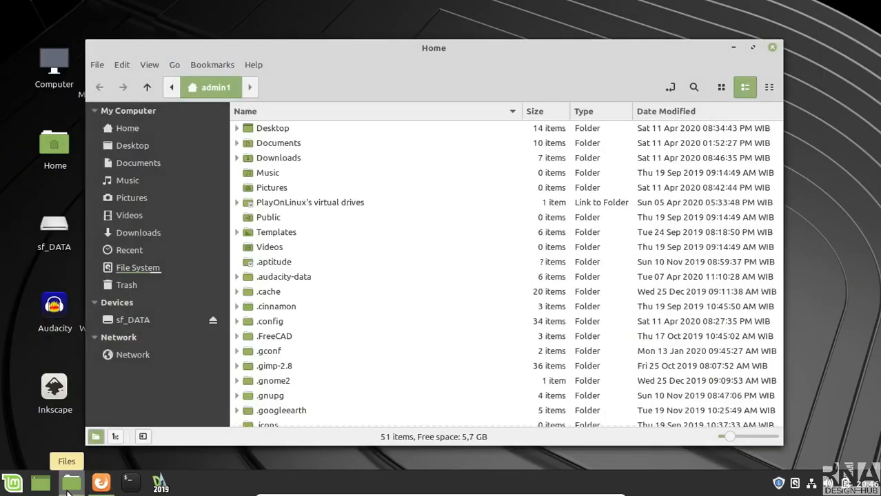
left_click(159, 231)
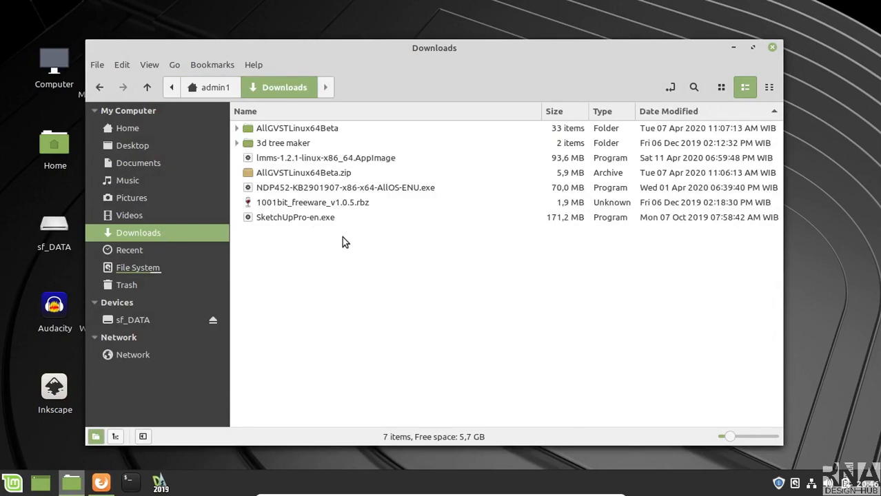
left_click(319, 163)
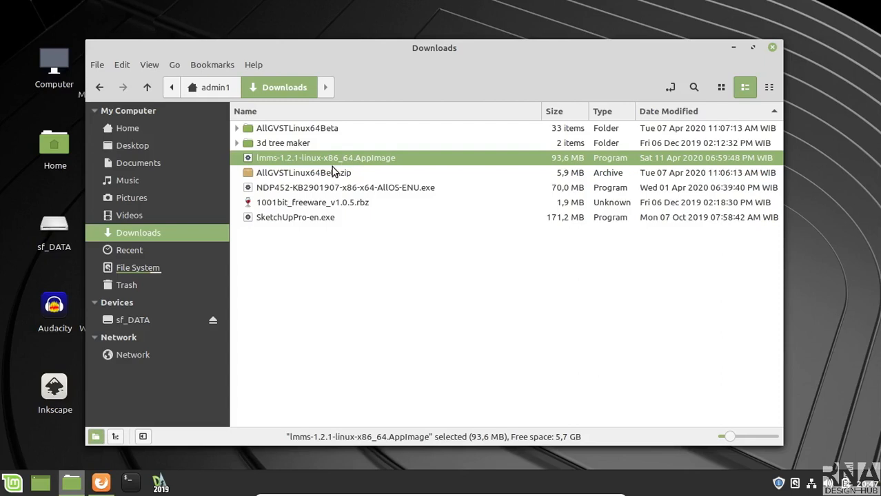
right_click(319, 159)
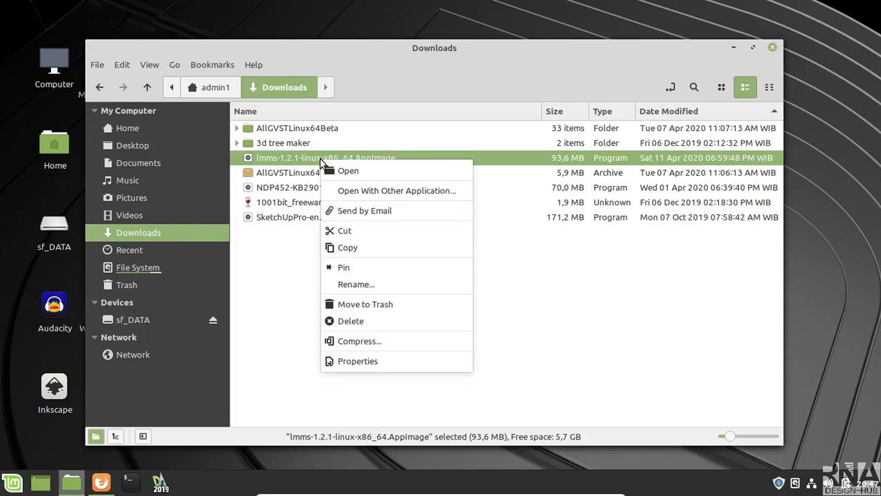
left_click(349, 226)
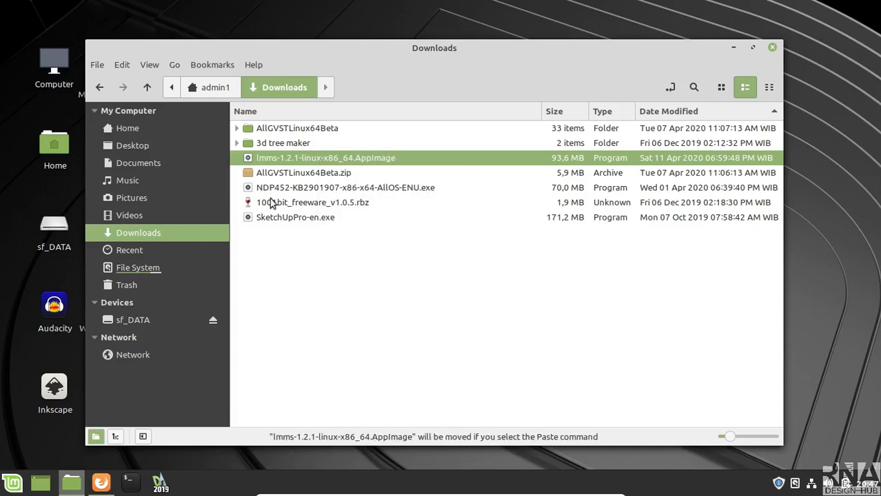
left_click(151, 127)
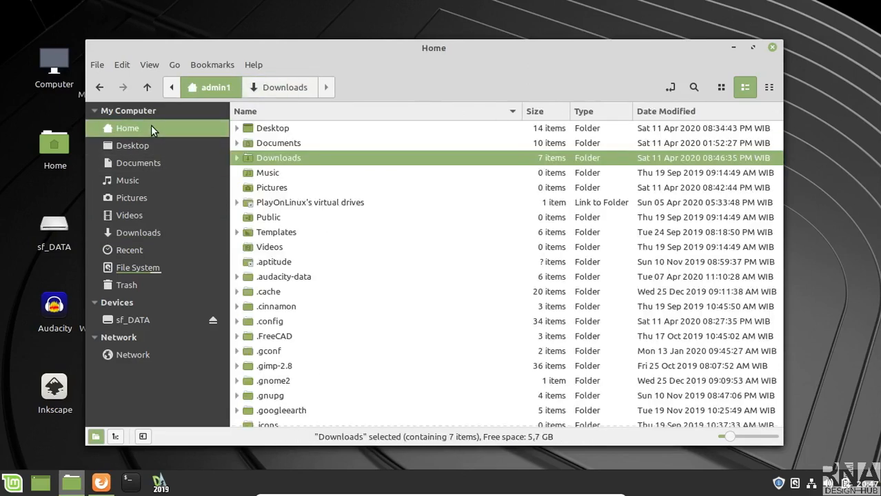
scroll(396, 318, "down", 6)
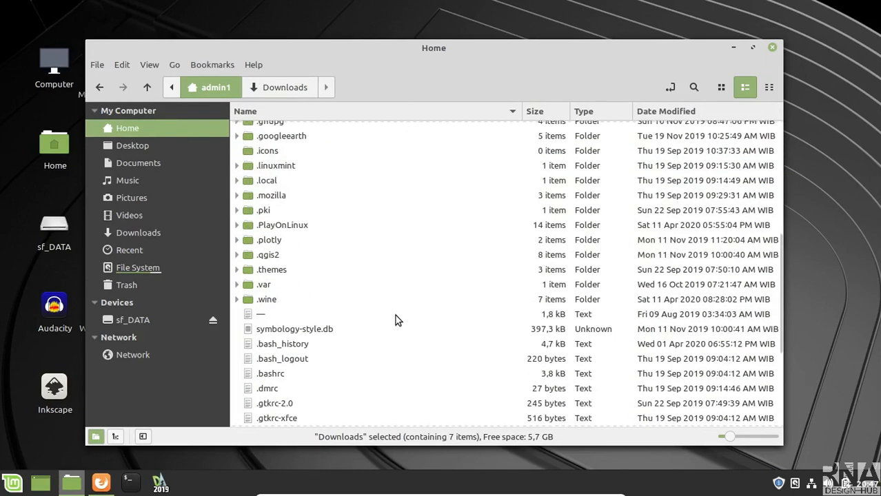
left_click(324, 388)
left_click(122, 64)
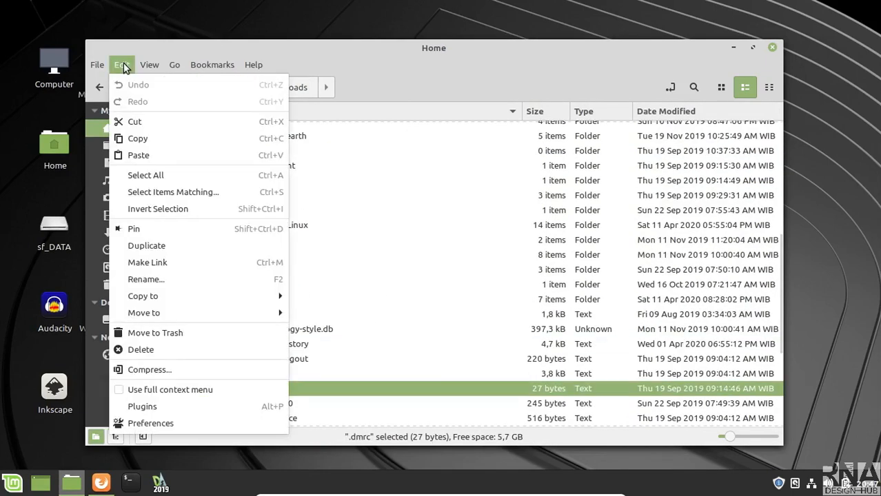
left_click(172, 153)
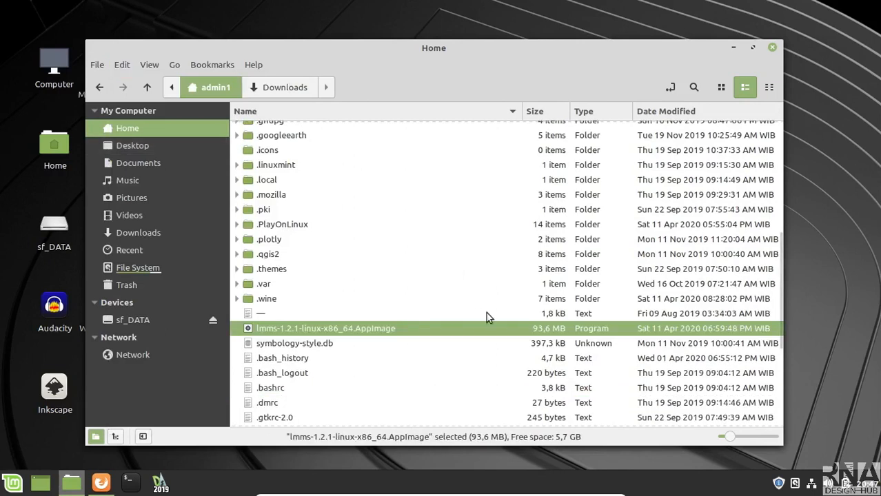
Allow lmms-1.2.1-linux-x86_64.AppImage in the Home folder to be executed as a program through its file permissions.
right_click(326, 328)
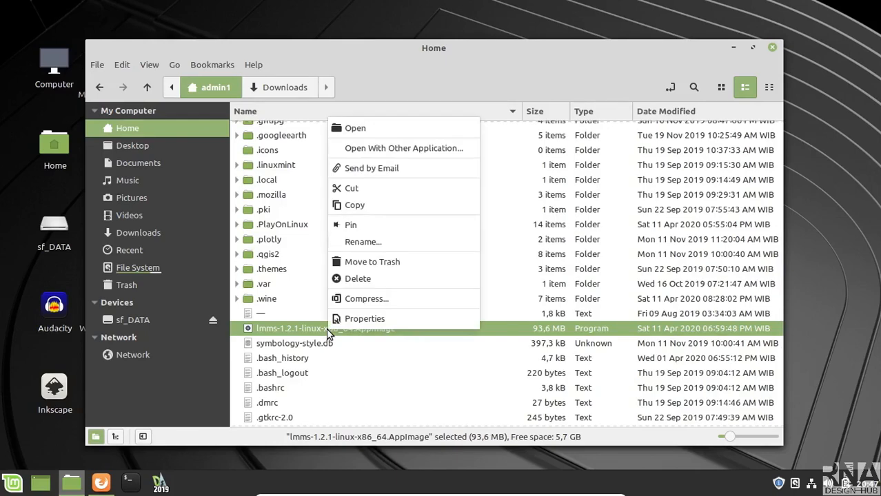
left_click(368, 316)
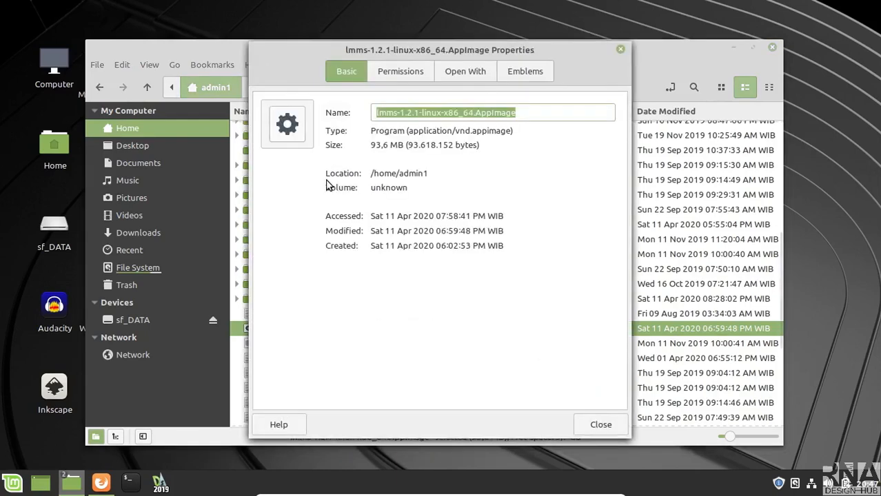
left_click(395, 71)
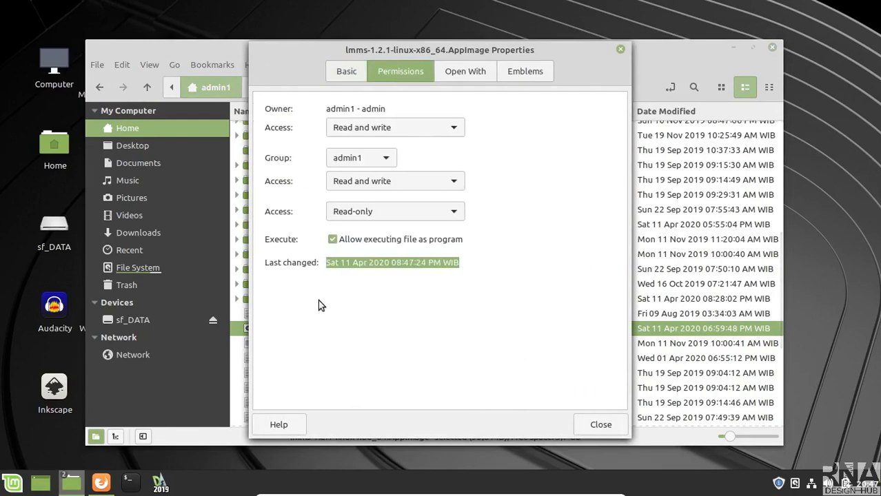
left_click(333, 240)
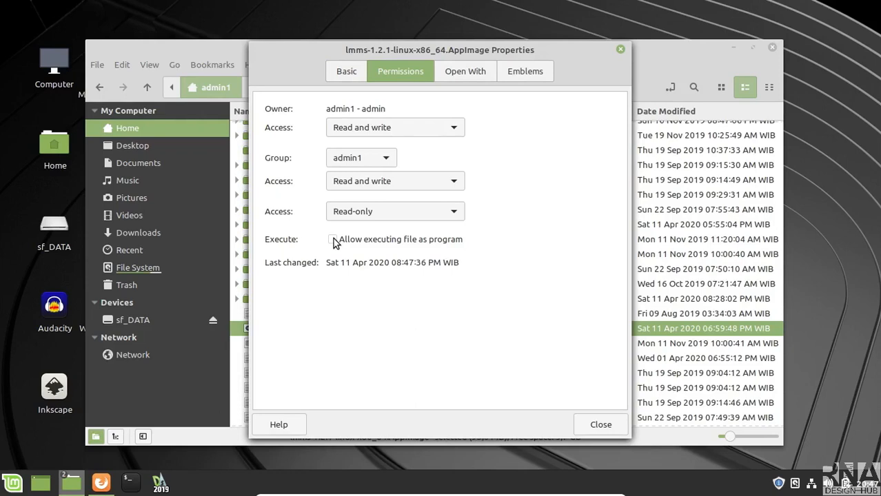
left_click(334, 241)
left_click(598, 426)
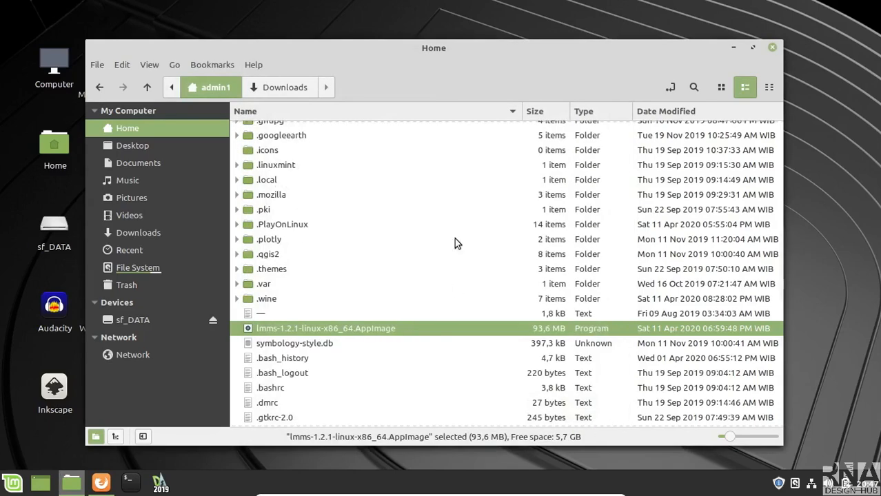
Launch lmms-1.2.1-linux-x86_64.AppImage from the Home folder and show the LMMS instrument plugins.
double_click(280, 329)
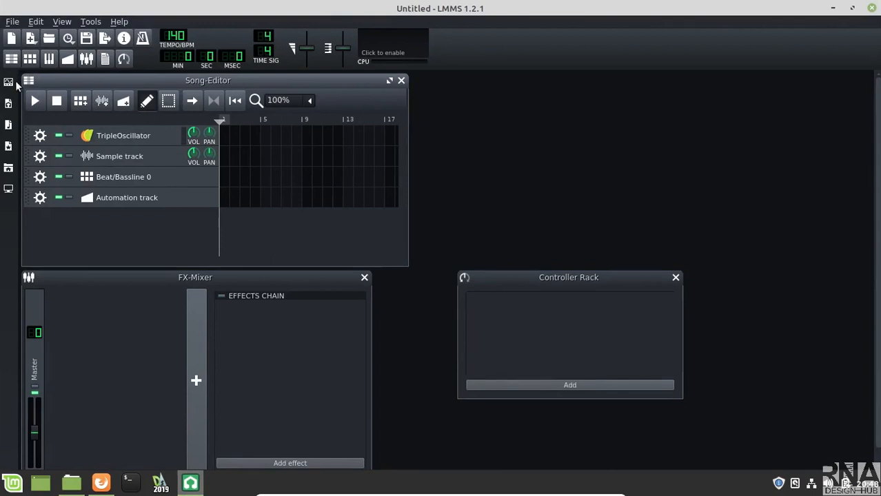
left_click(9, 82)
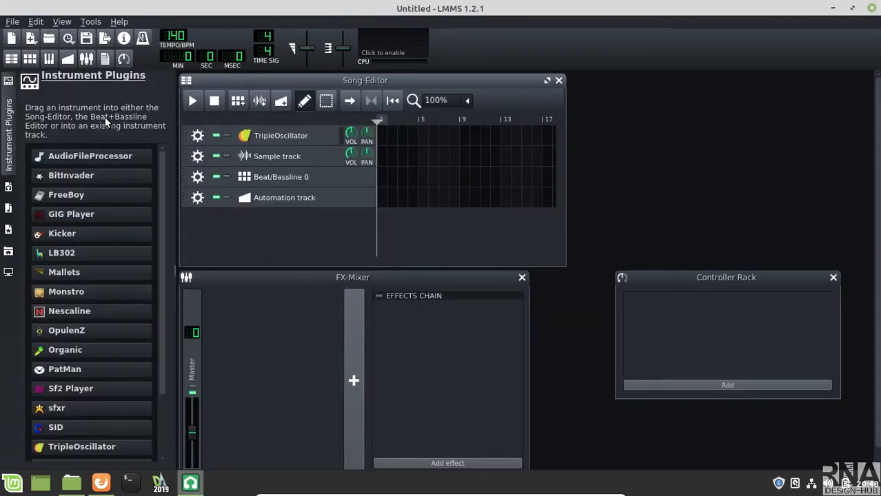
mouse_move(108, 184)
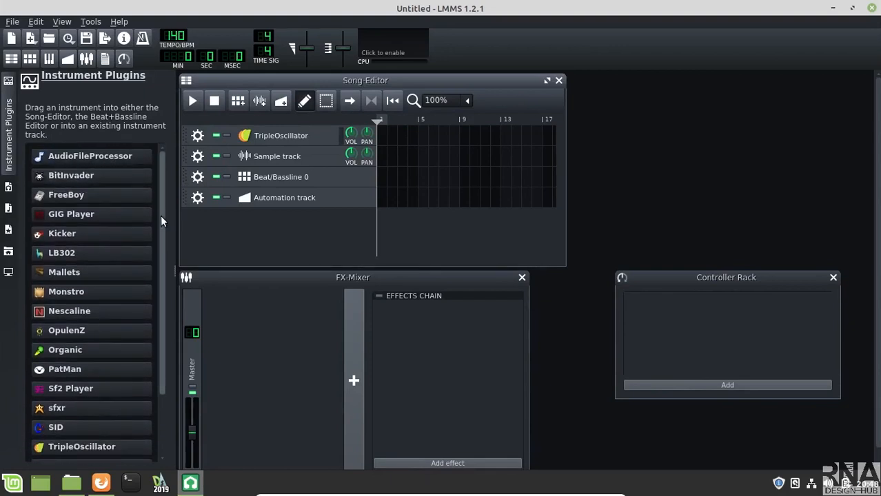
Add VeSTige as a new instrument track in the Song-Editor and open its plugin window.
left_click_drag(161, 215, 163, 286)
mouse_move(104, 400)
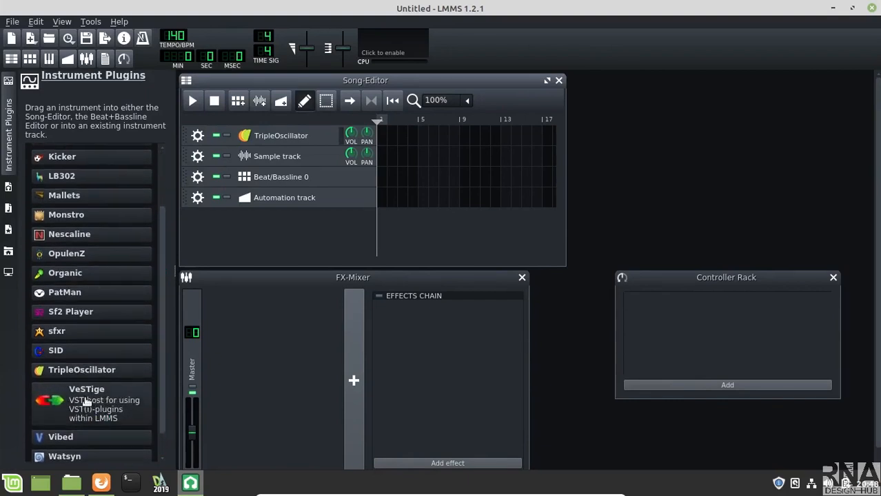
left_click_drag(86, 402, 242, 232)
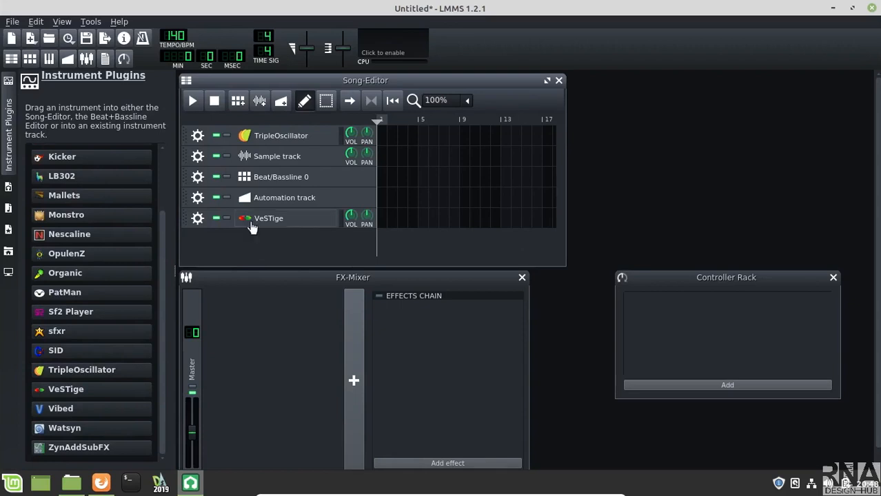
left_click(252, 222)
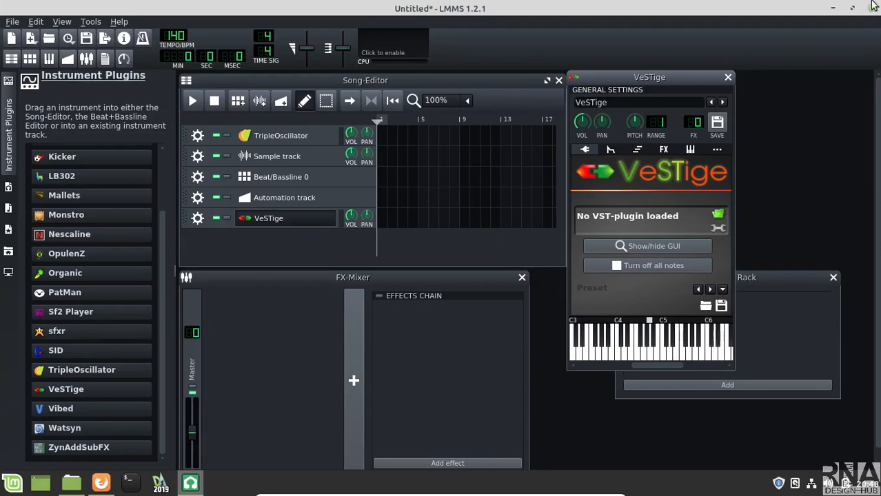
Minimise LMMS, switch to Firefox and show the playlists of the RNA Design Hub channel on YouTube.
left_click(833, 8)
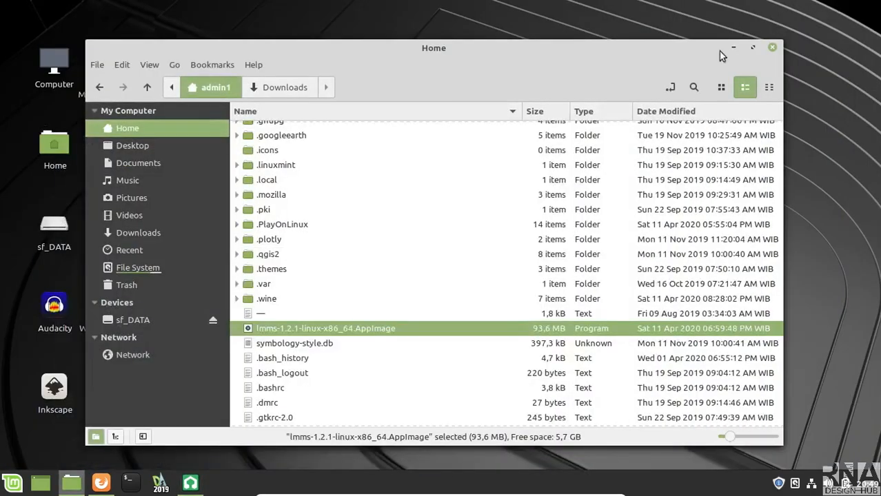
left_click(100, 484)
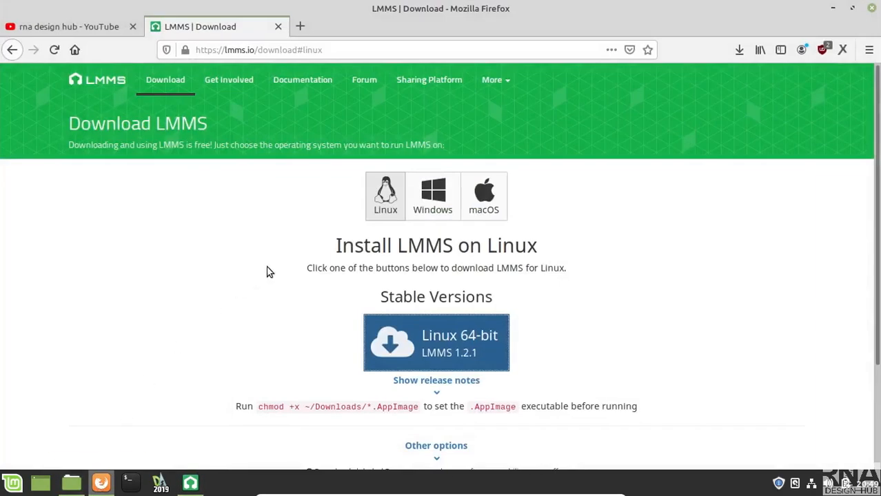
left_click(53, 27)
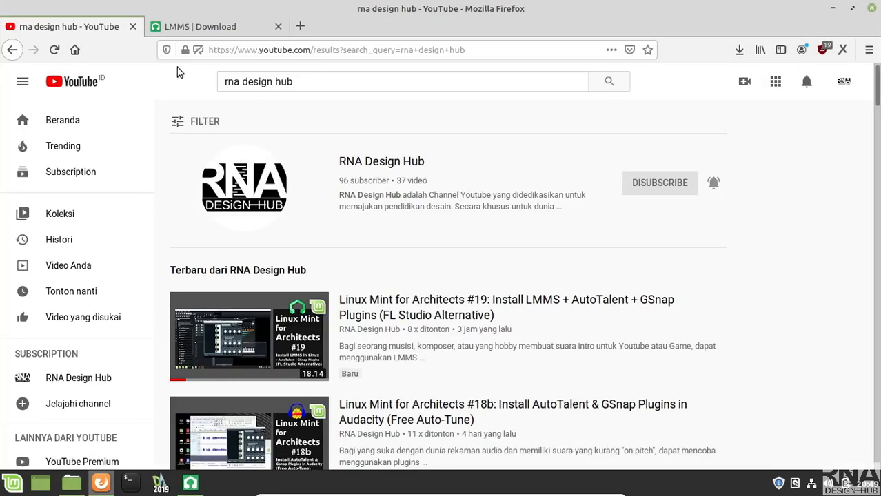
left_click(394, 164)
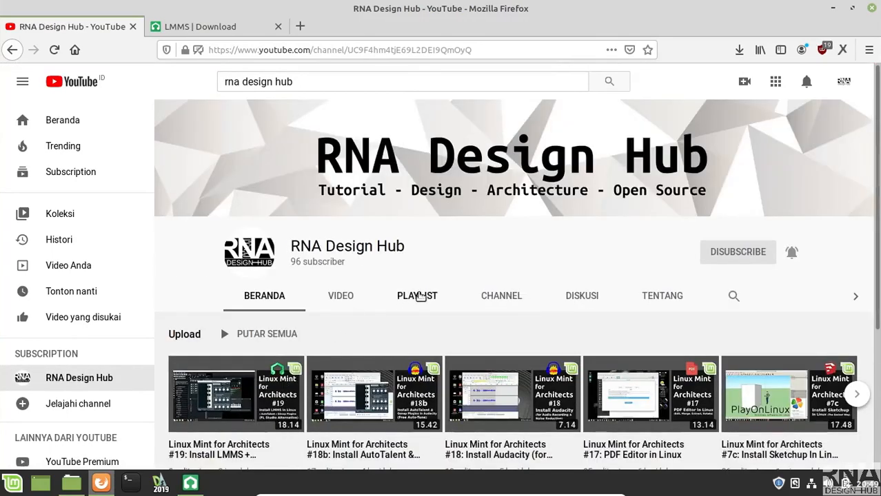
left_click(420, 296)
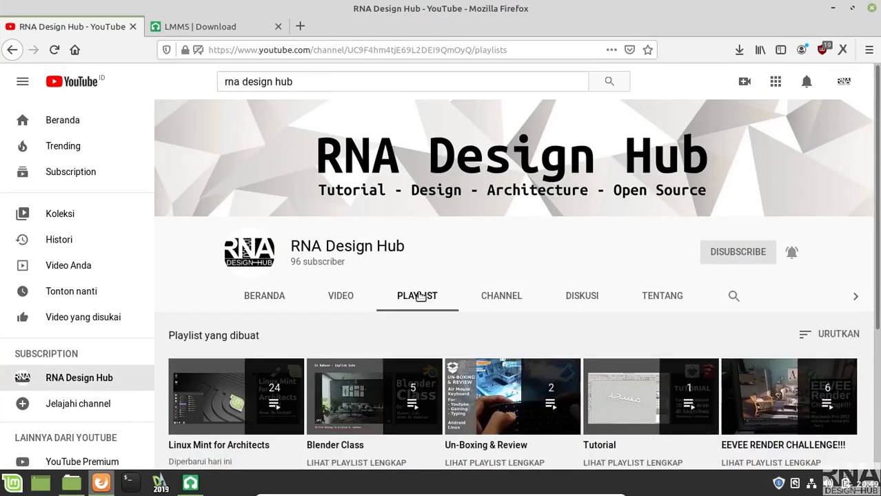
Open the Linux Mint for Architects playlist, select video #6: Install Wine (Run Windows Apps in Linux) and pause it.
left_click(214, 396)
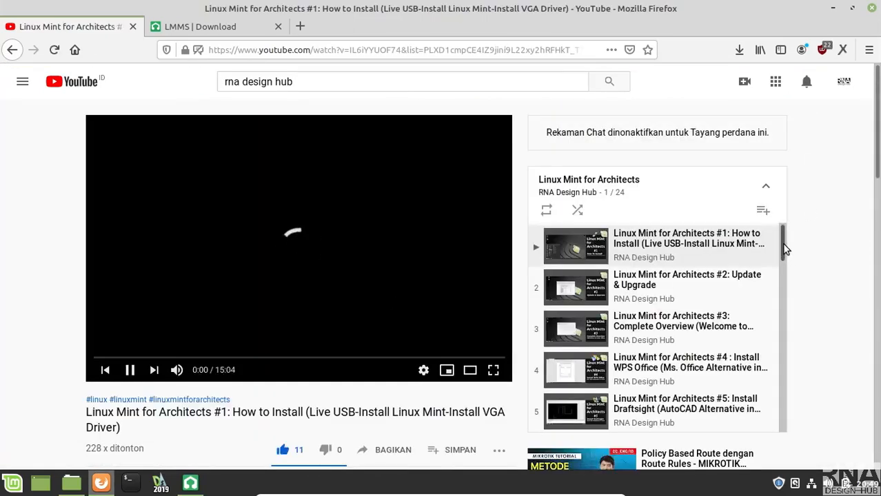
left_click_drag(782, 248, 783, 276)
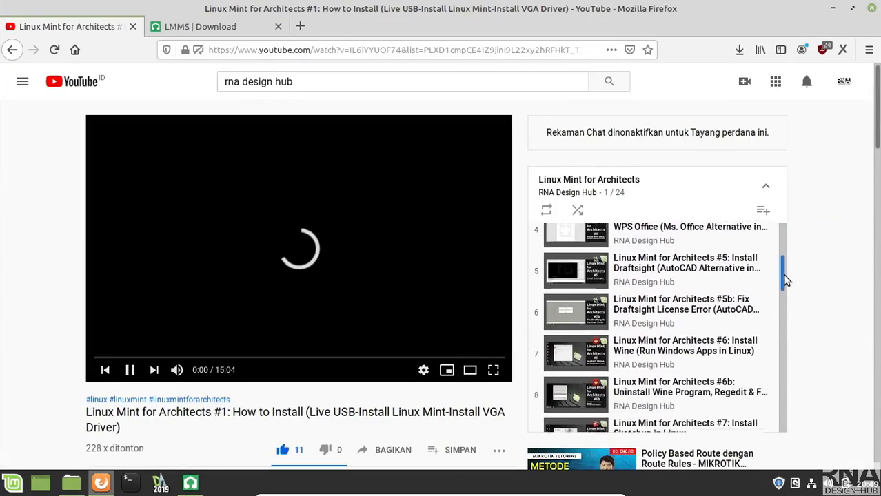
left_click(674, 353)
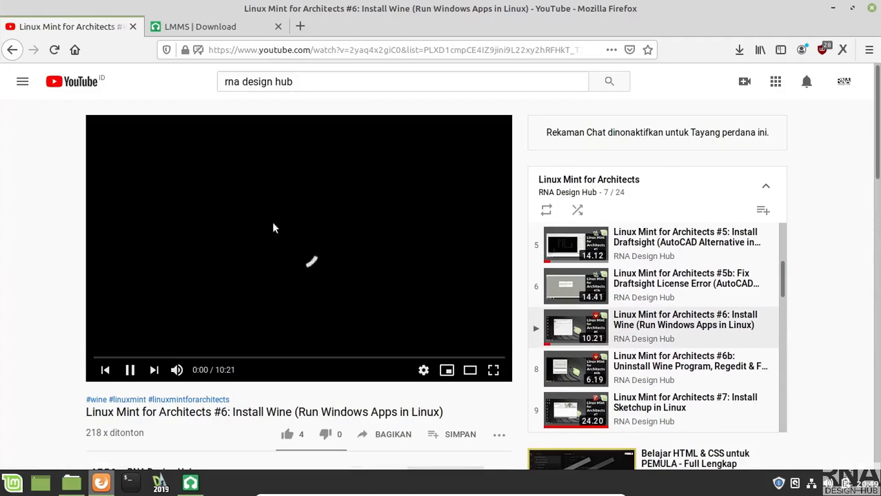
left_click(130, 372)
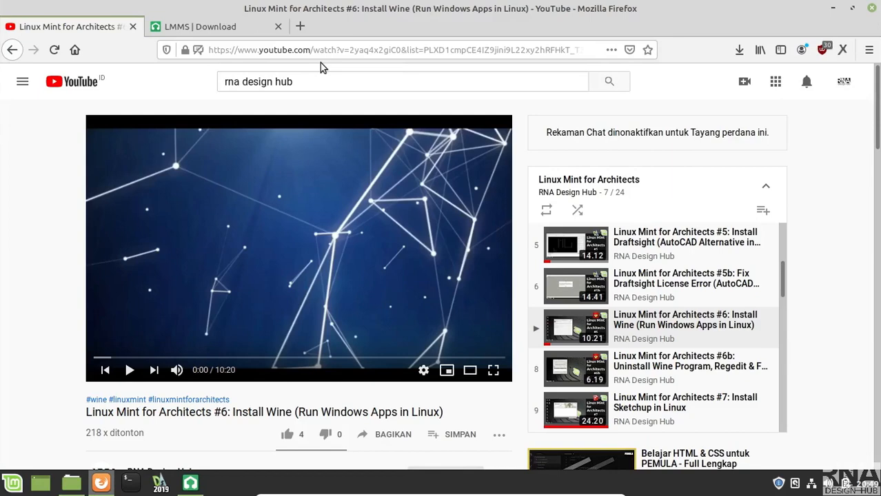
Search the web for synth1 in a new browser tab and view the Synth1 product page on KVR Audio.
left_click(300, 28)
type("sy")
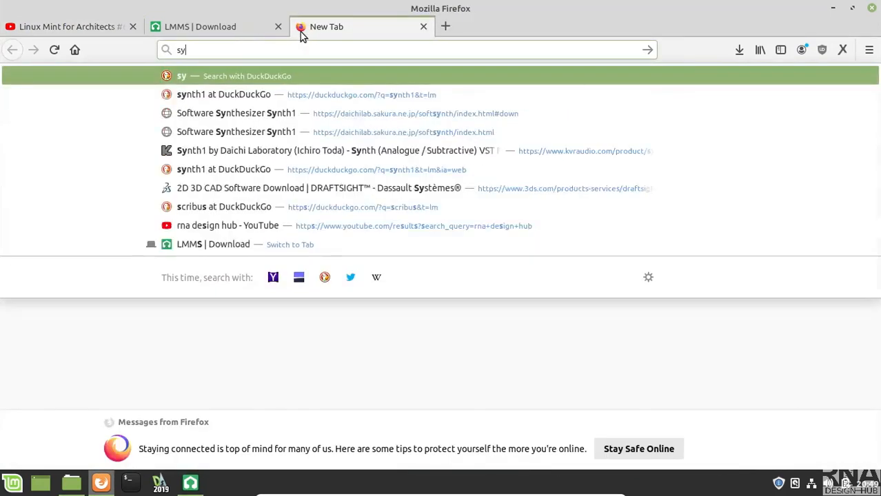
type("nth1")
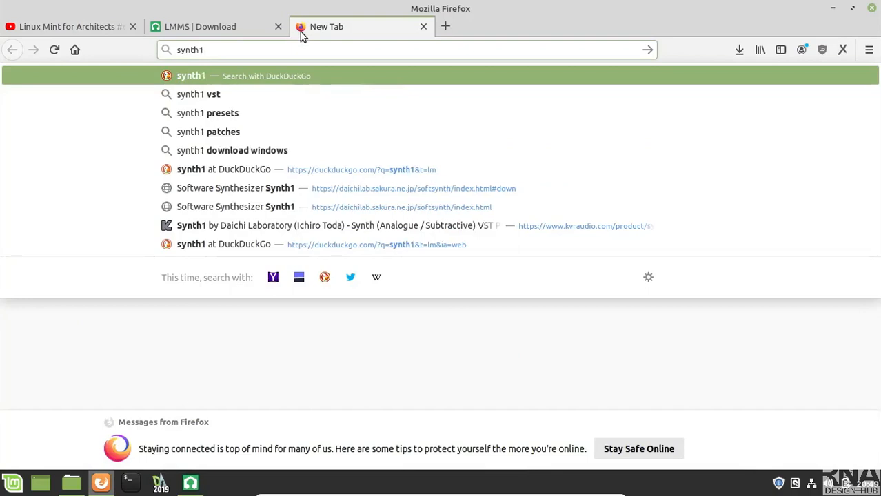
key("Return")
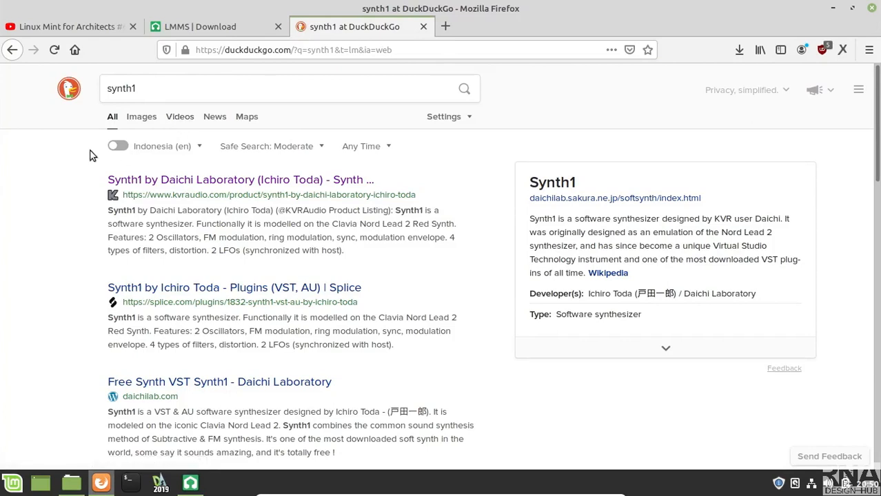
left_click(195, 181)
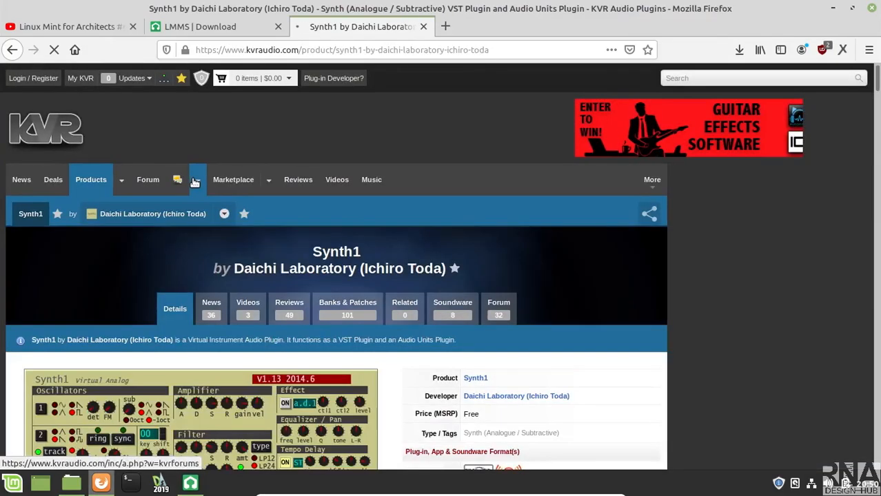
scroll(392, 376, "down", 10)
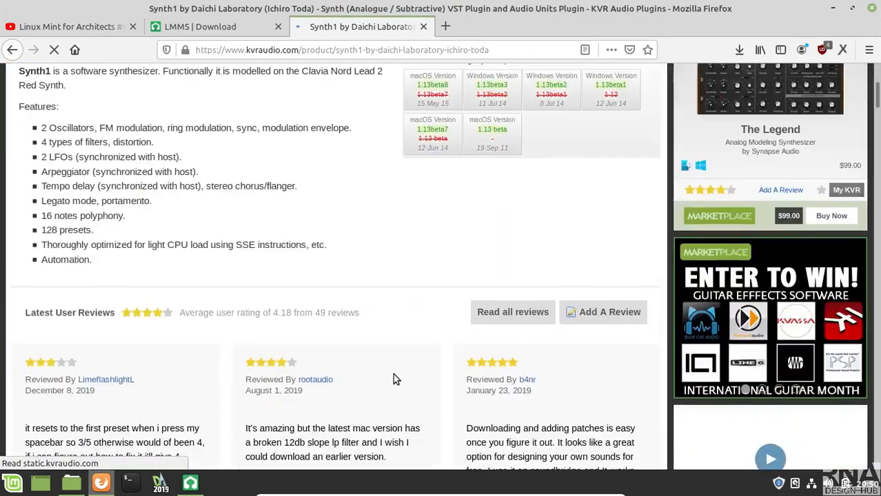
scroll(393, 373, "up", 5)
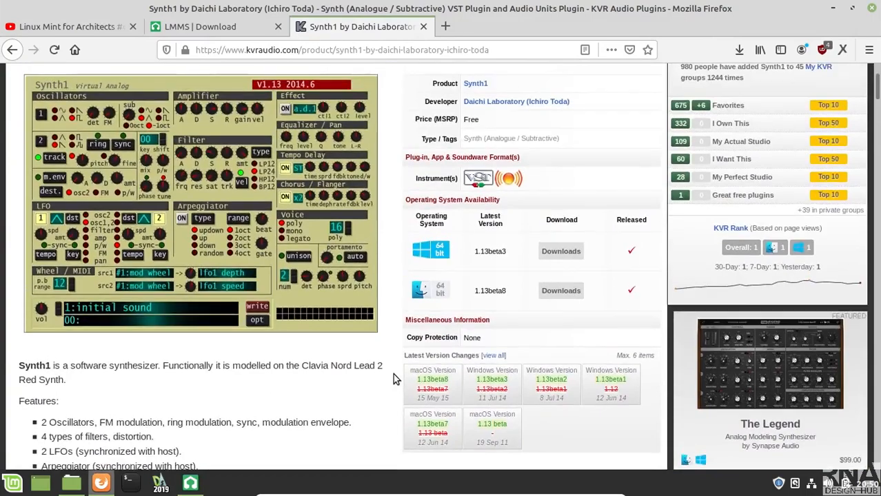
scroll(393, 374, "up", 1)
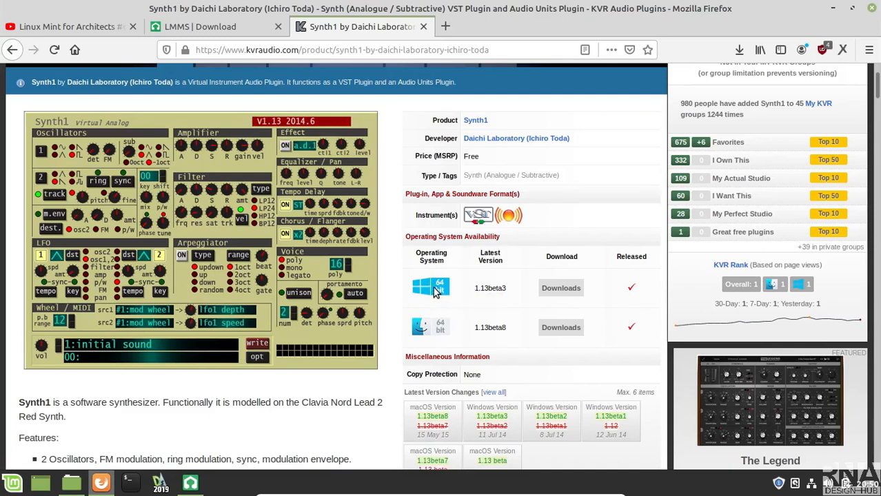
From the Windows downloads on the Synth1 developer's site, download Synth1 Ver 1.13 beta3 32bit/64bit and save the zip file.
left_click(566, 289)
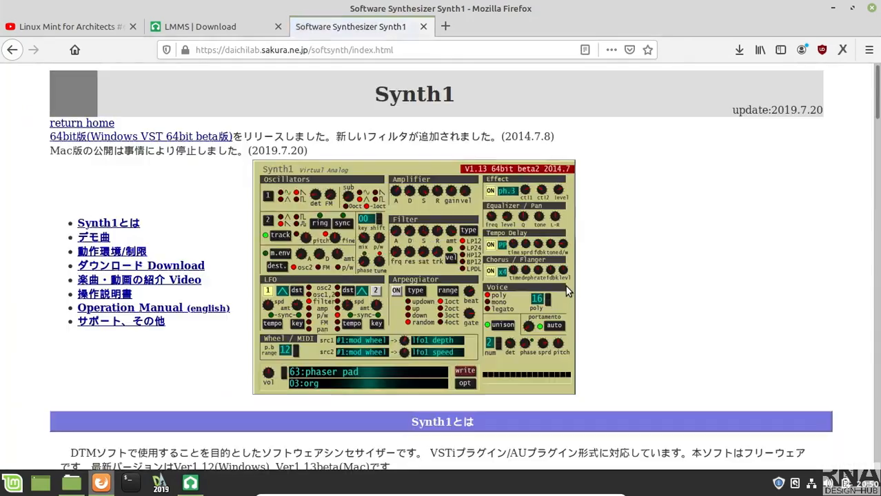
left_click(145, 138)
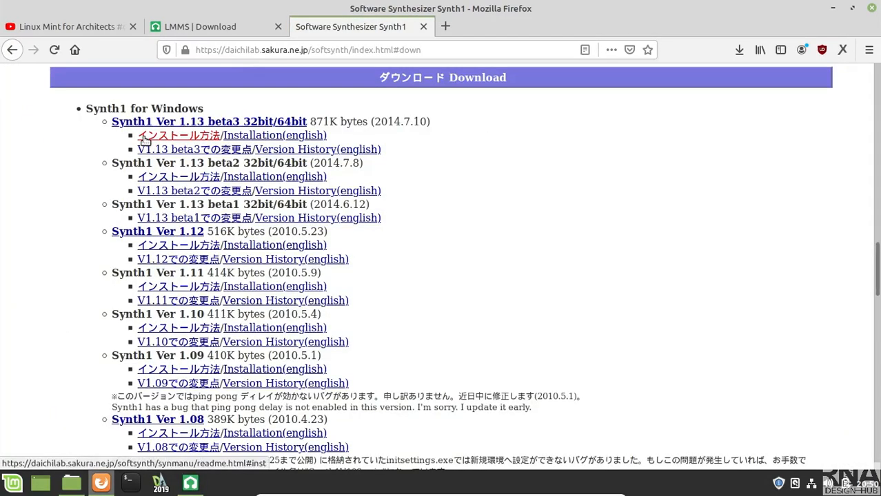
left_click(231, 126)
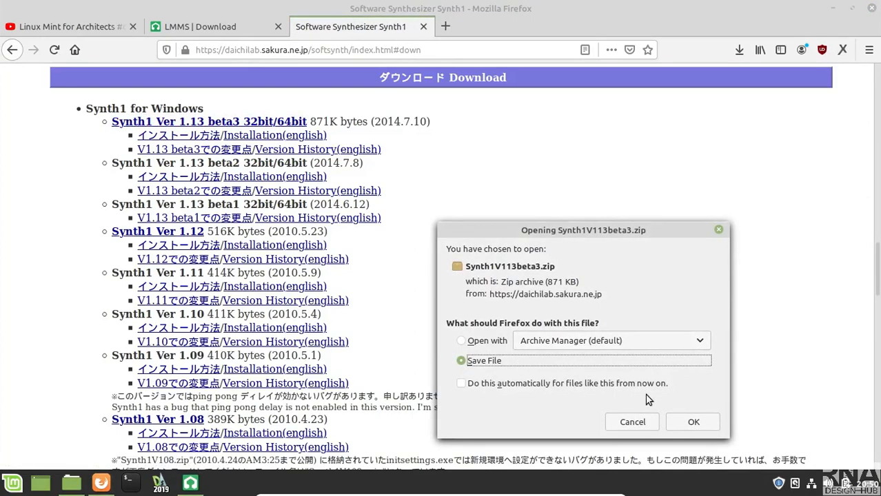
left_click(716, 426)
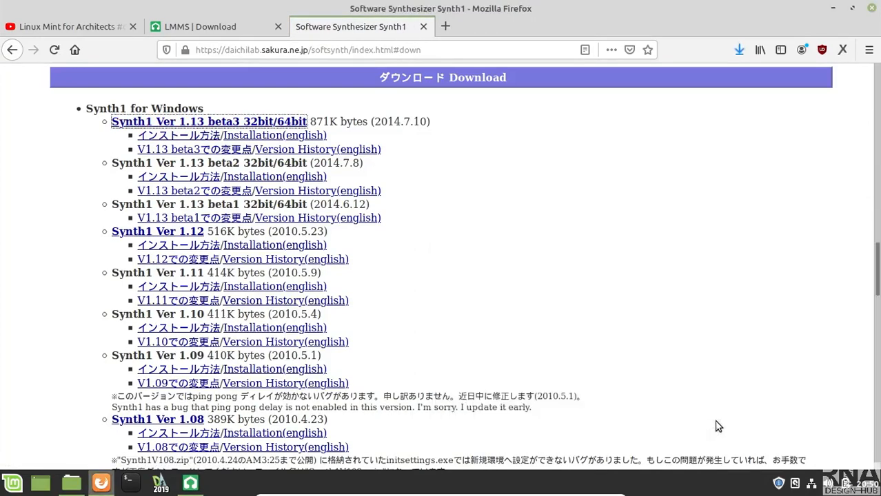
Show the downloaded Synth1V113beta3.zip in its folder and extract it there.
left_click(739, 50)
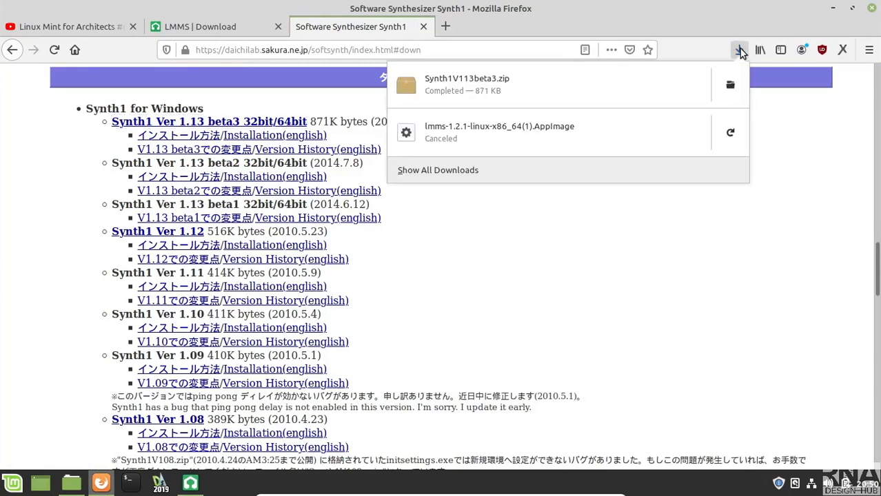
left_click(730, 86)
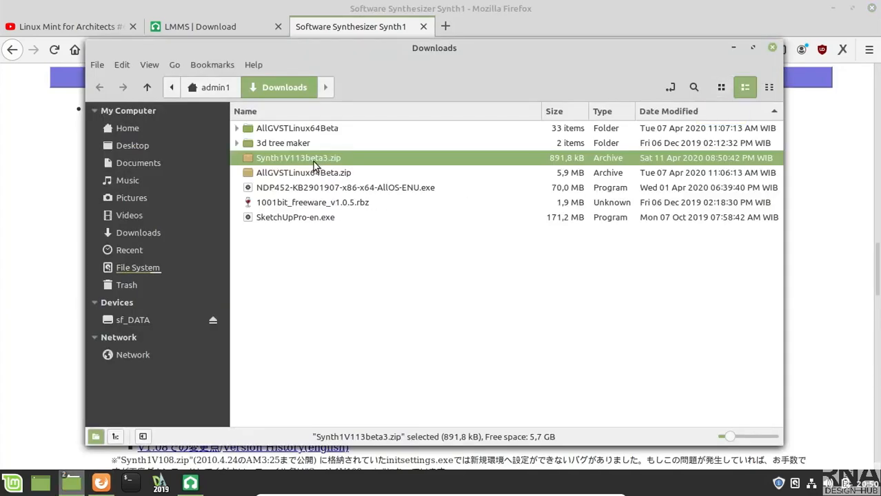
right_click(314, 164)
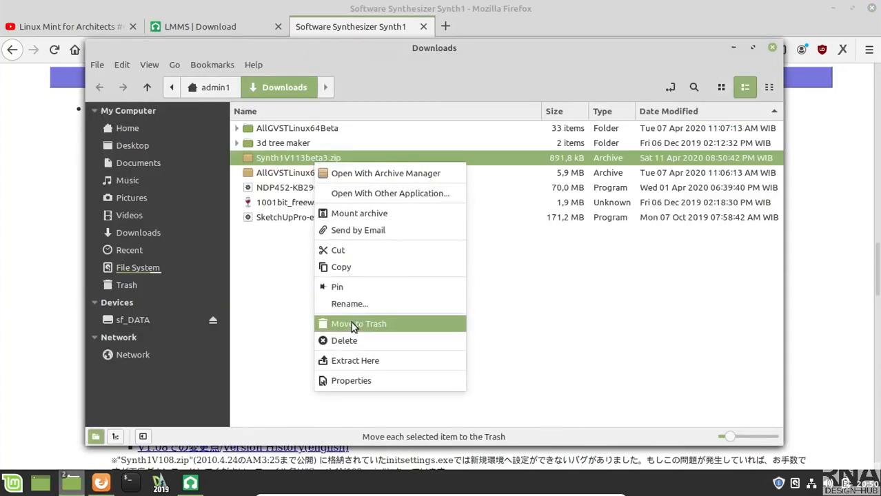
left_click(343, 361)
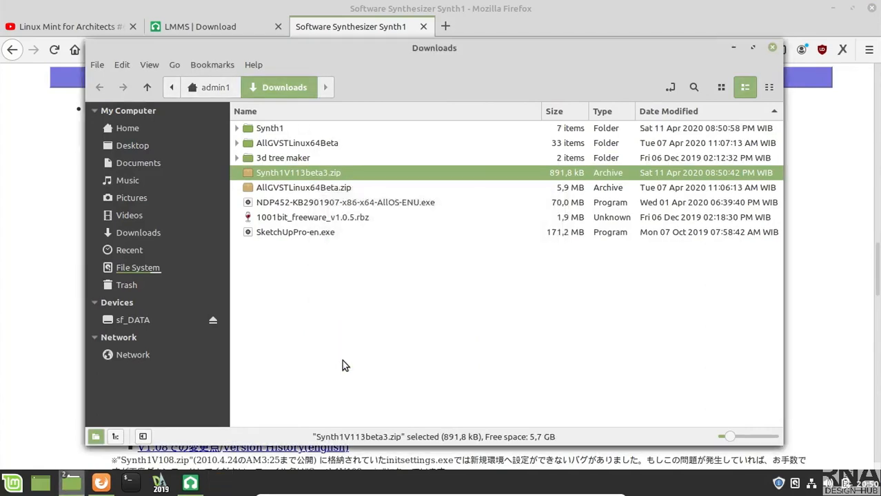
Examine the contents of the extracted Synth1 folder in Downloads and collapse it again.
left_click(236, 128)
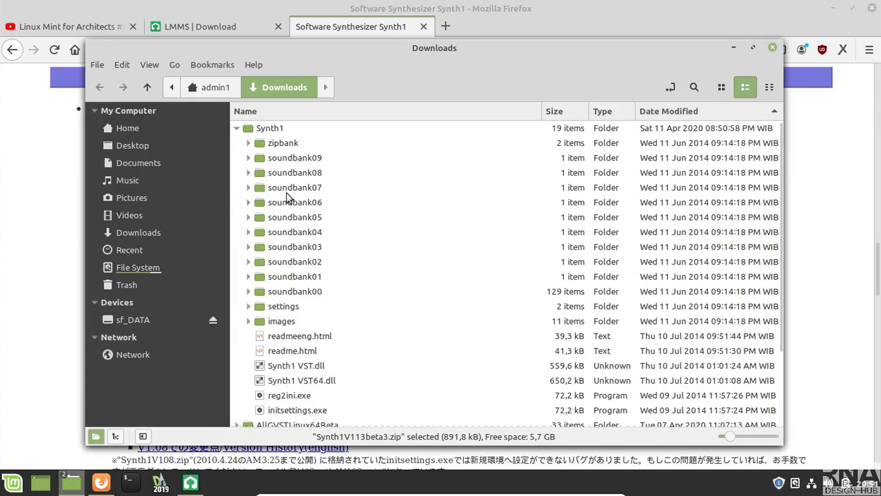
left_click(266, 131)
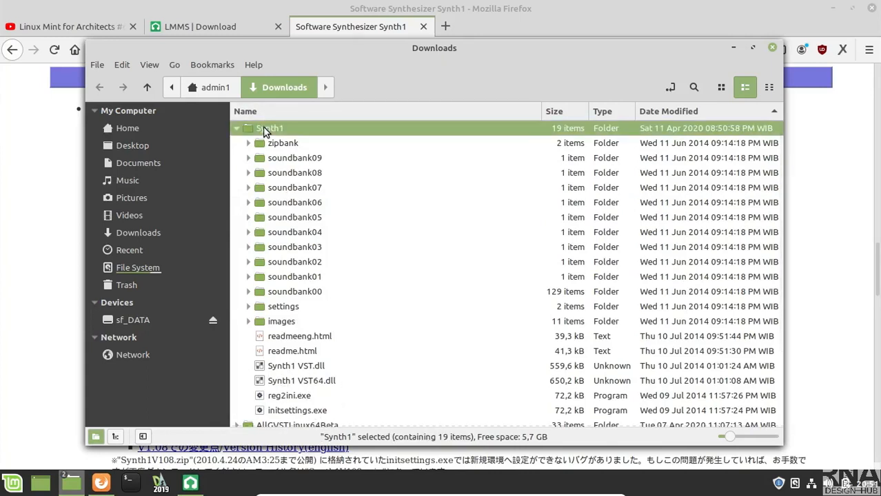
right_click(265, 131)
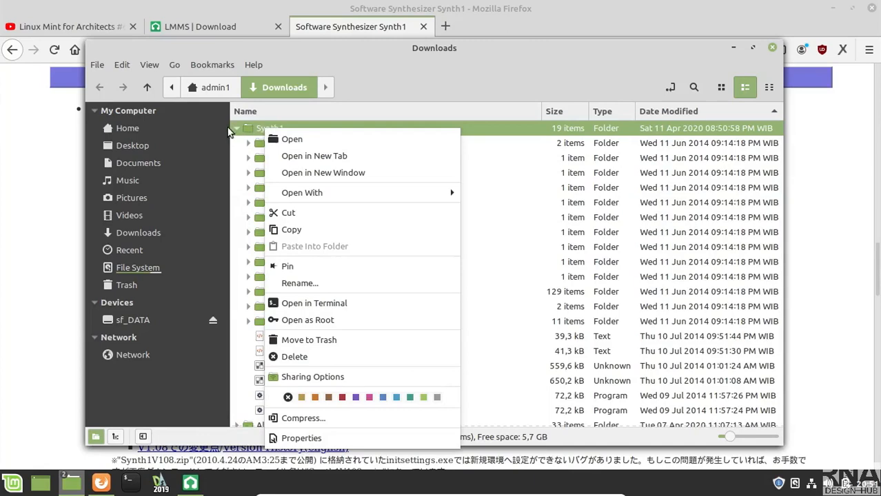
left_click(238, 131)
left_click(238, 130)
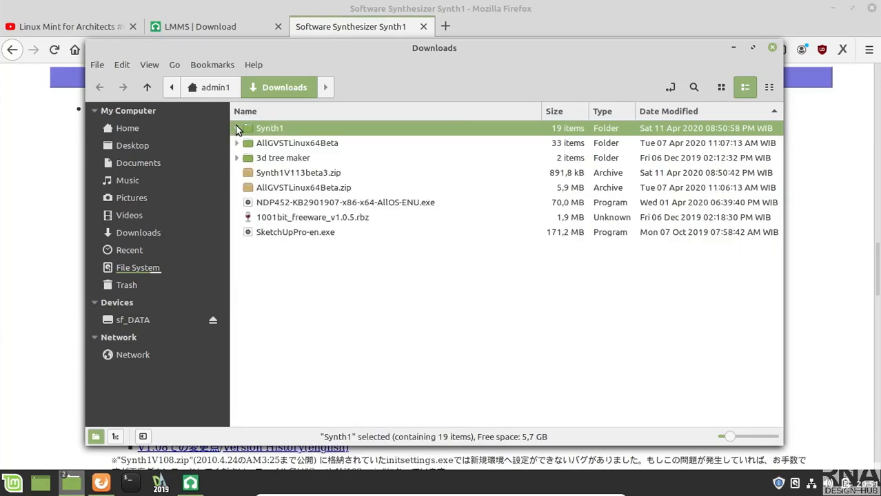
Move the extracted Synth1 folder from Downloads into the Documents/lmms/plugins/vst folder.
right_click(275, 128)
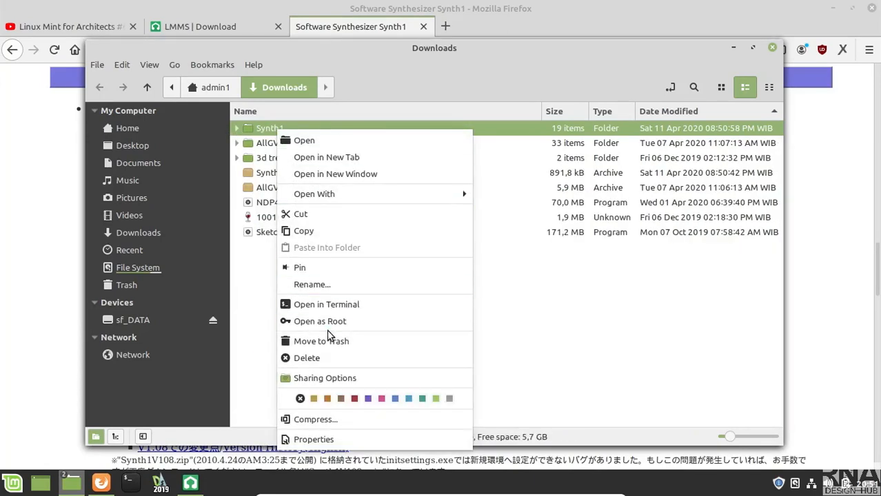
left_click(309, 215)
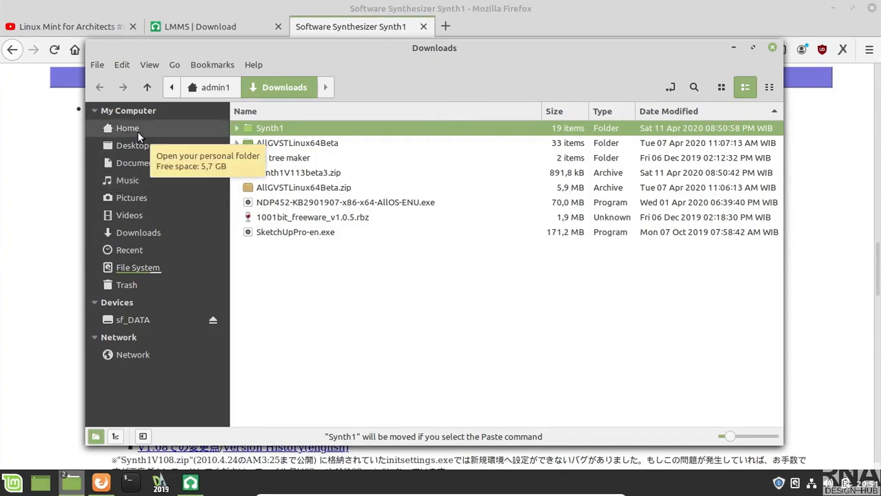
left_click(143, 163)
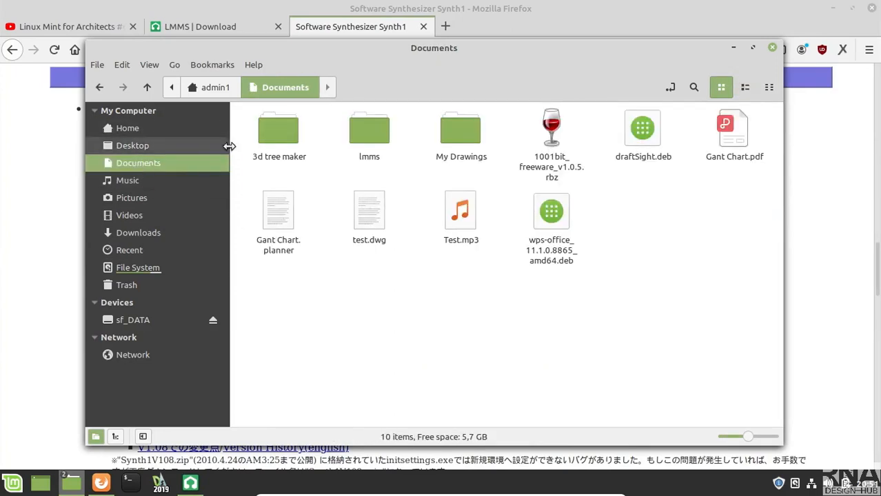
double_click(361, 132)
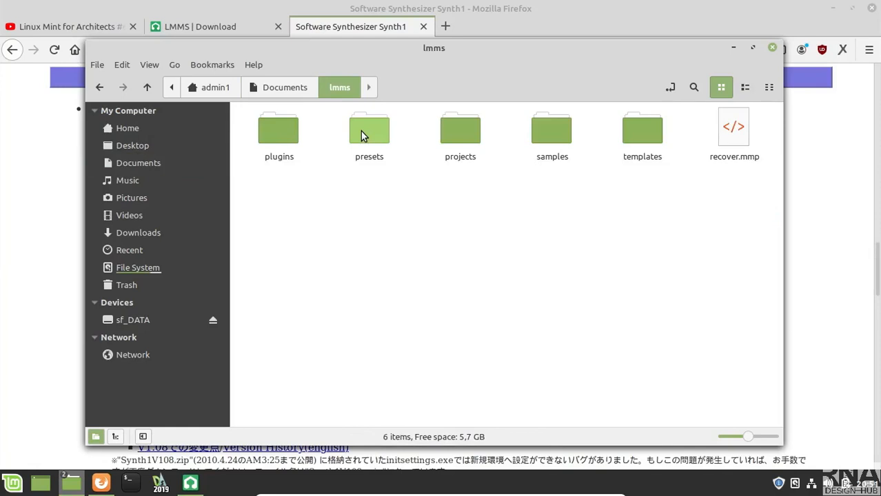
double_click(268, 135)
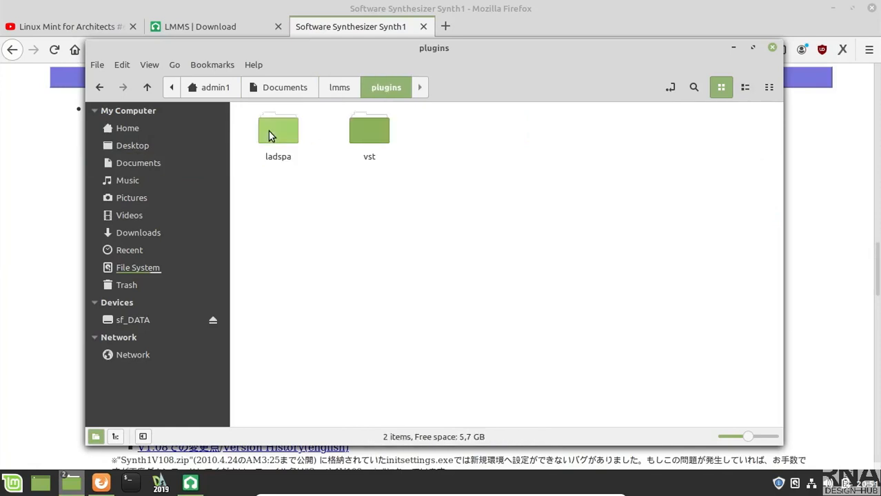
double_click(369, 136)
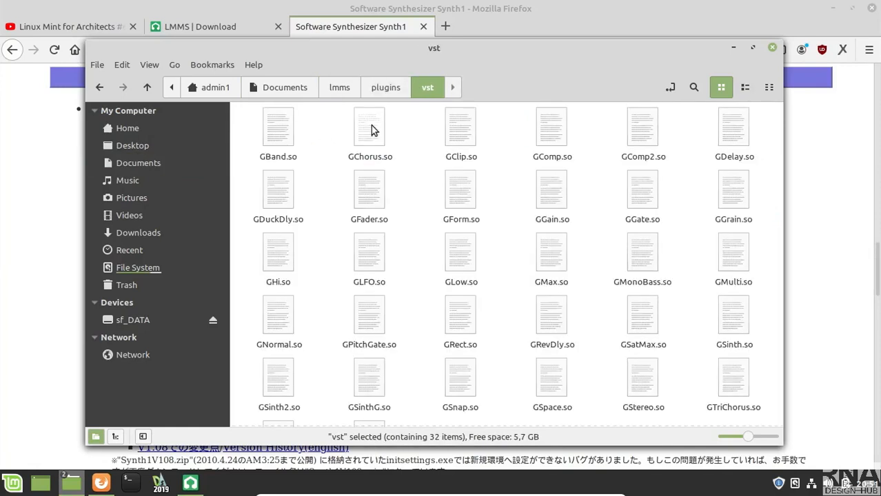
right_click(337, 149)
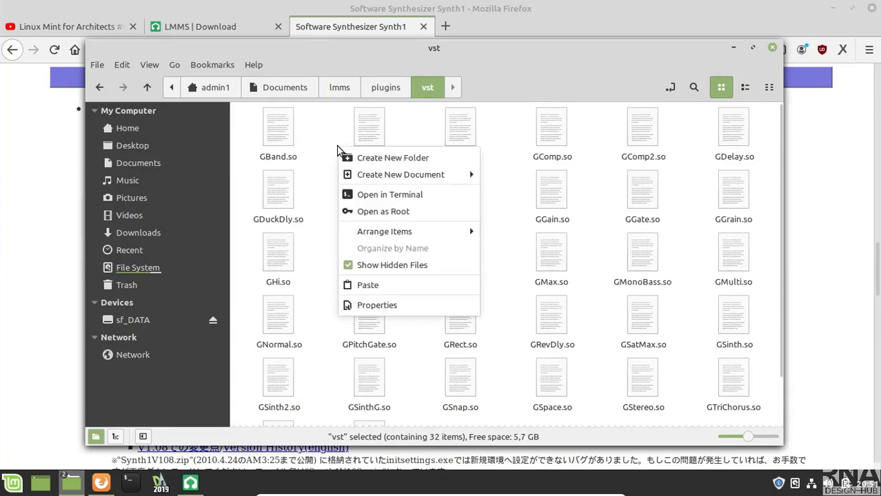
left_click(377, 288)
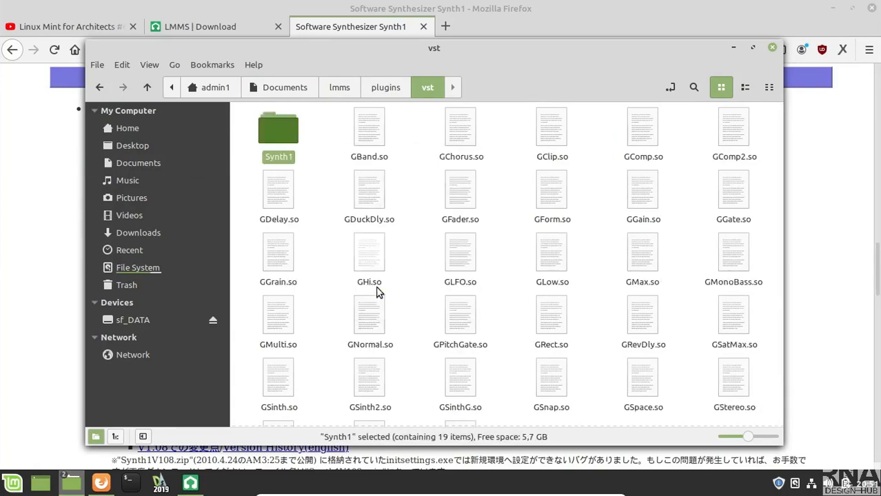
left_click(327, 222)
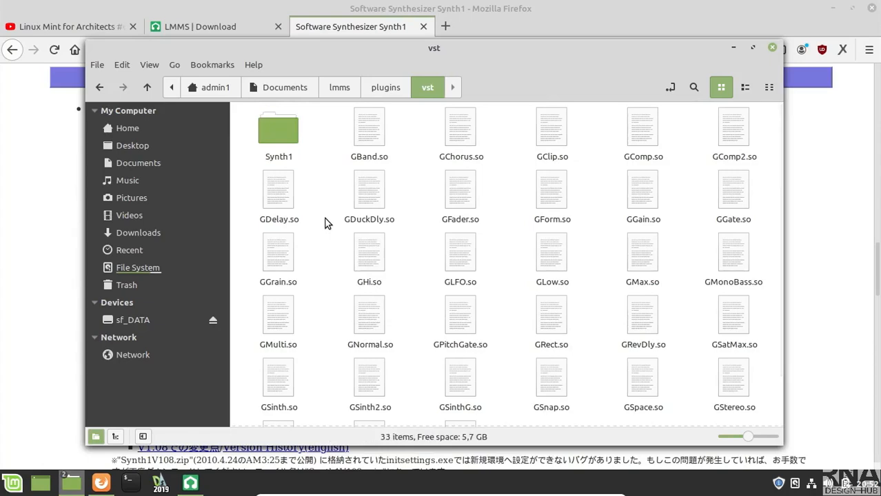
Run initsettings.exe from the moved Synth1 folder and accept the reset and initialization of the Synth1 settings.
double_click(279, 138)
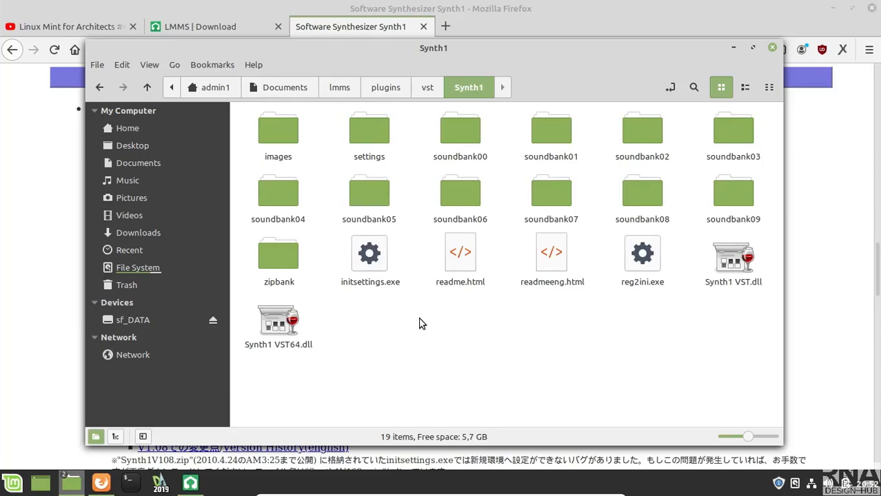
double_click(372, 265)
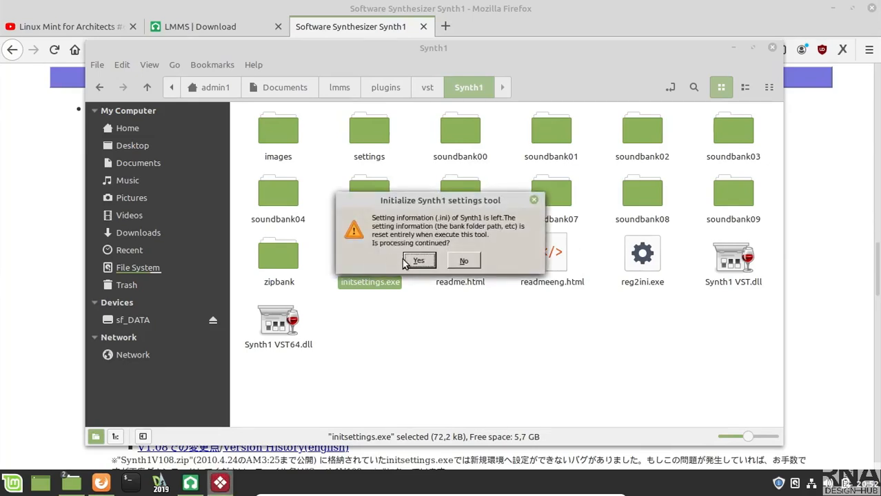
left_click(418, 262)
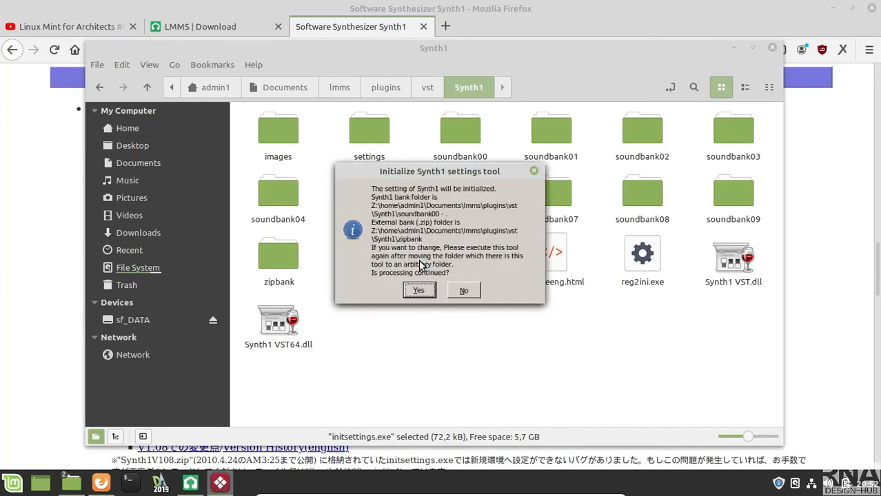
left_click(417, 291)
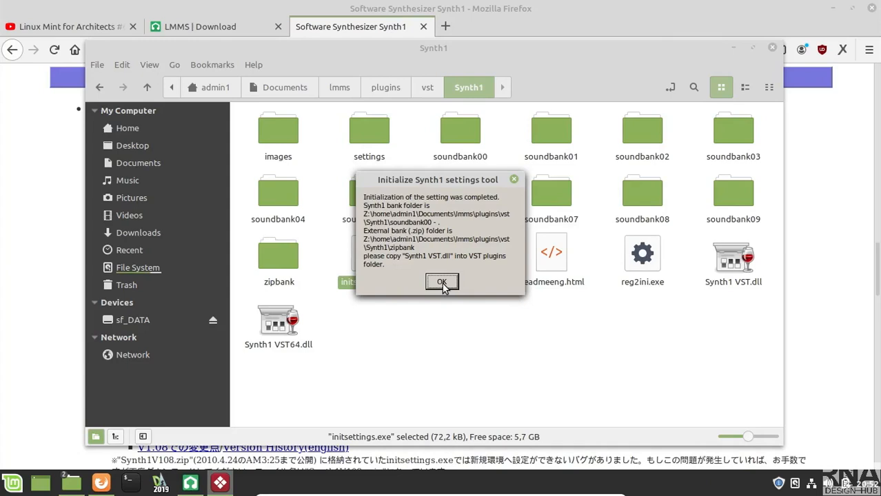
left_click(441, 283)
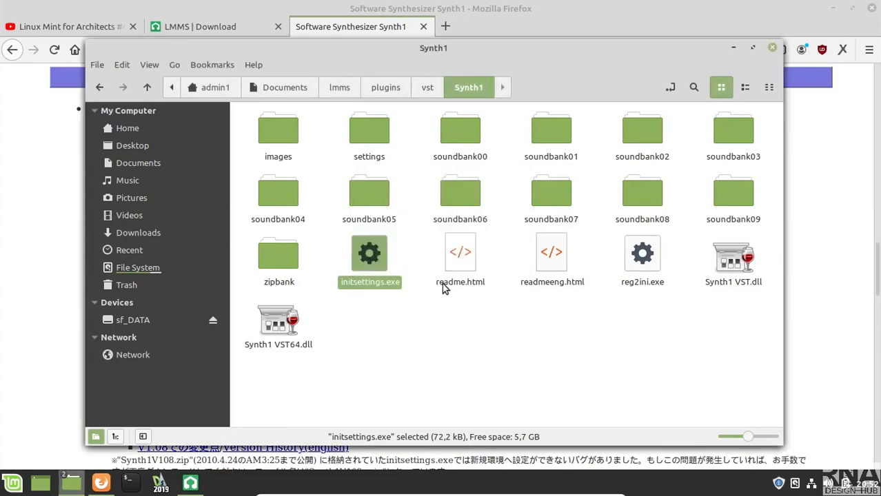
Clear the file manager and browser windows away and close LMMS without saving the project.
left_click(770, 49)
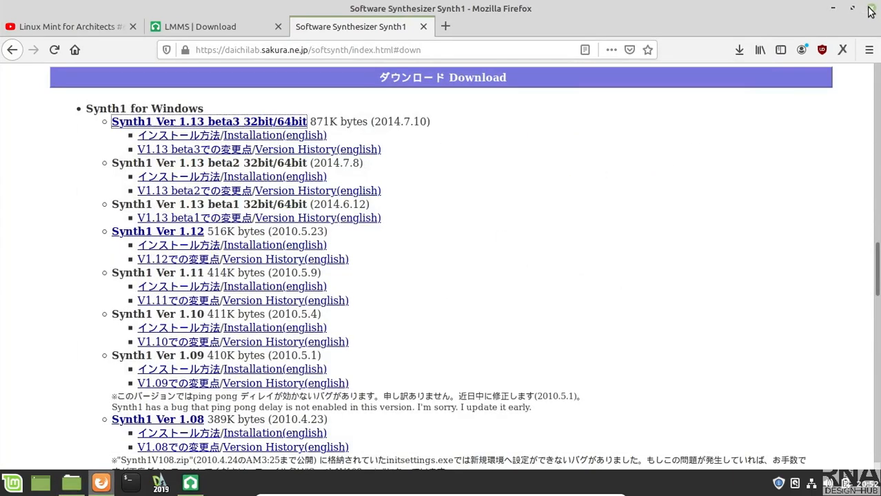
left_click(832, 8)
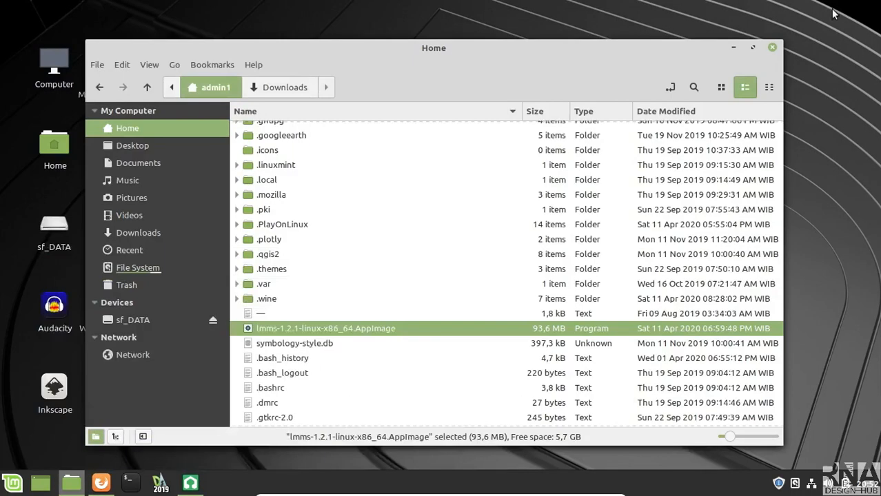
left_click(773, 48)
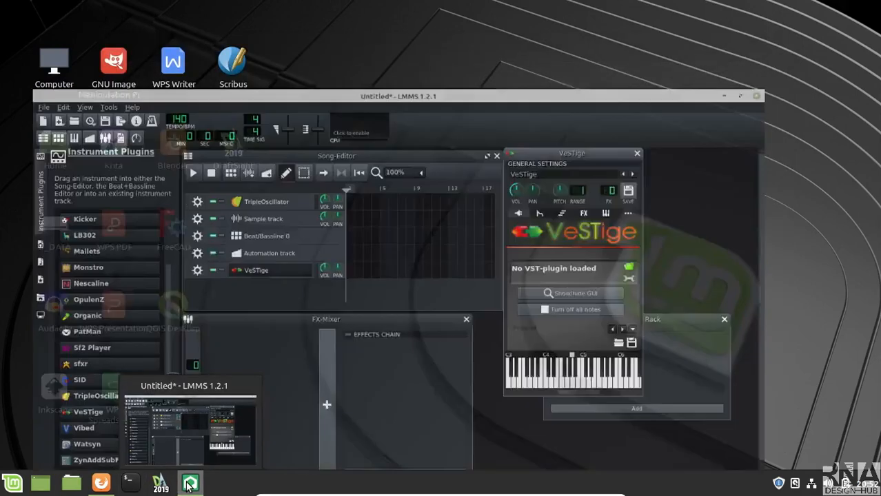
left_click(189, 484)
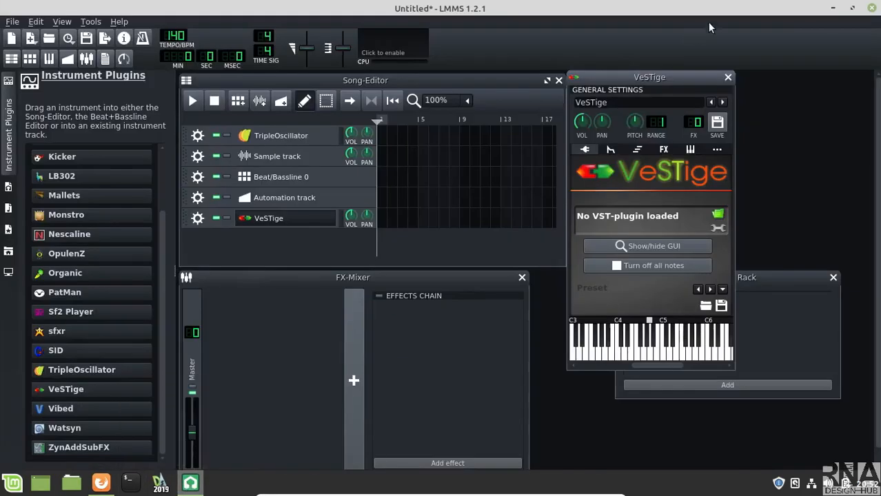
left_click(873, 8)
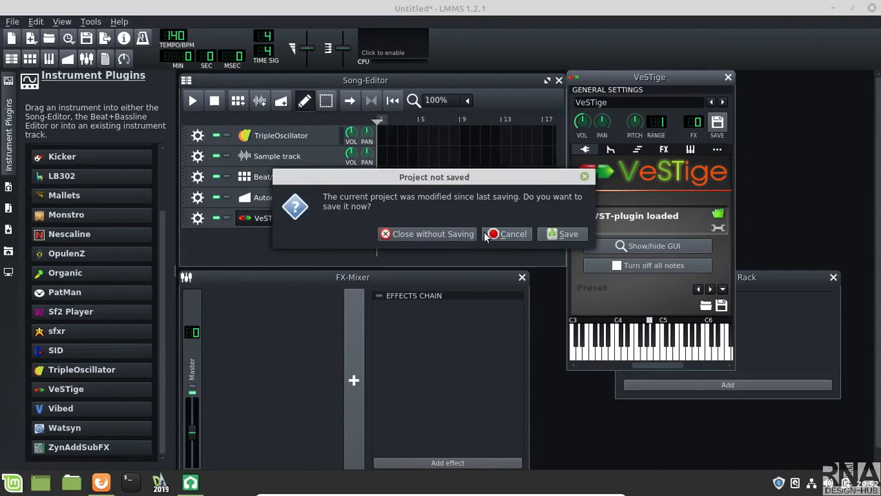
left_click(439, 235)
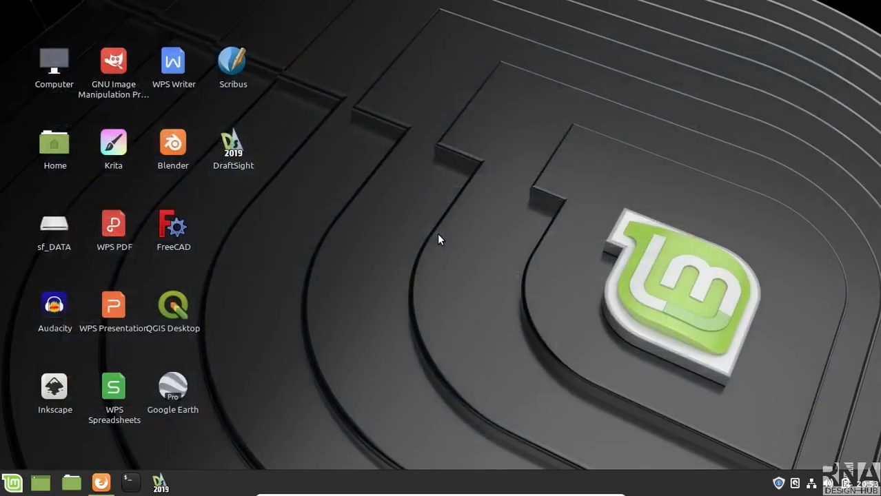
Relaunch LMMS from lmms-1.2.1-linux-x86_64.AppImage in the Home folder.
left_click(75, 482)
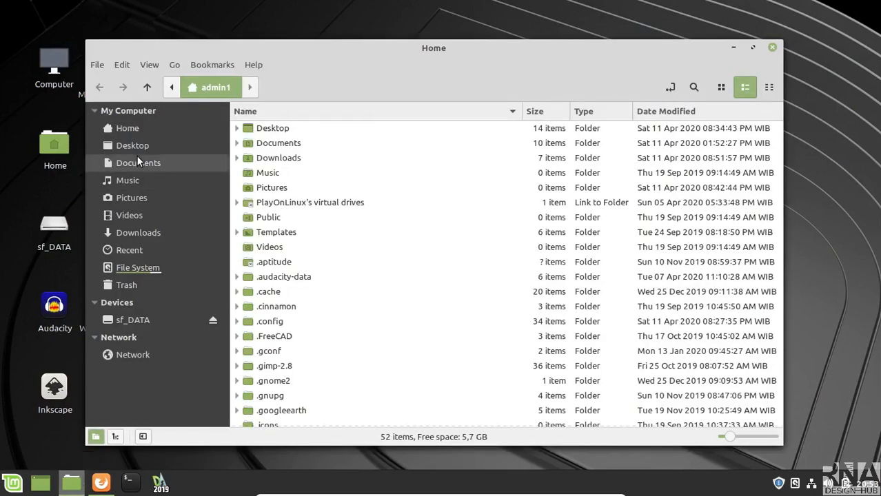
left_click(157, 230)
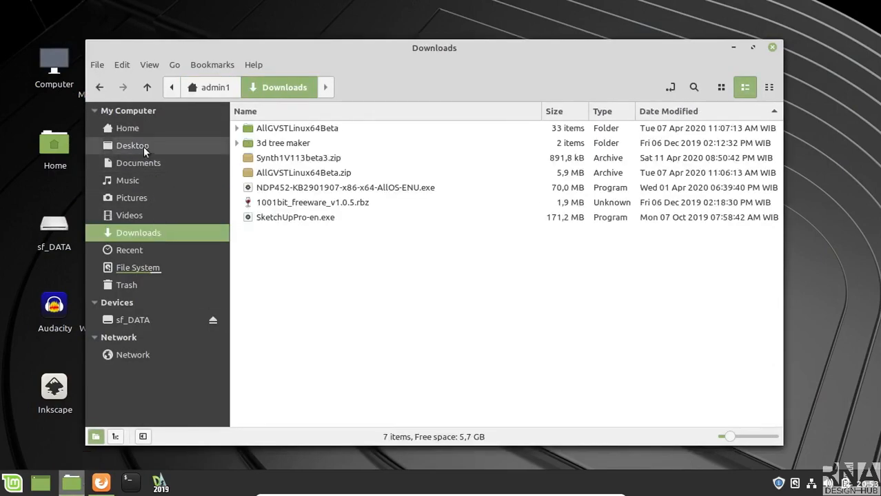
left_click(133, 129)
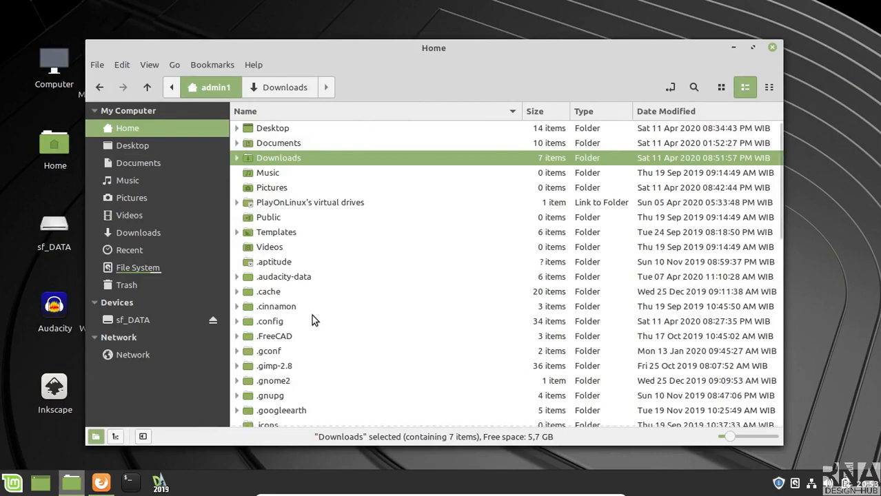
scroll(312, 314, "down", 5)
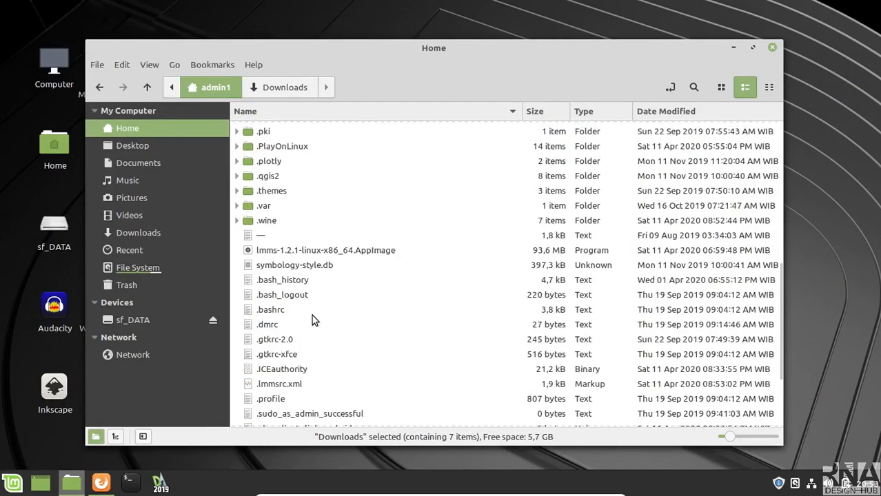
double_click(284, 252)
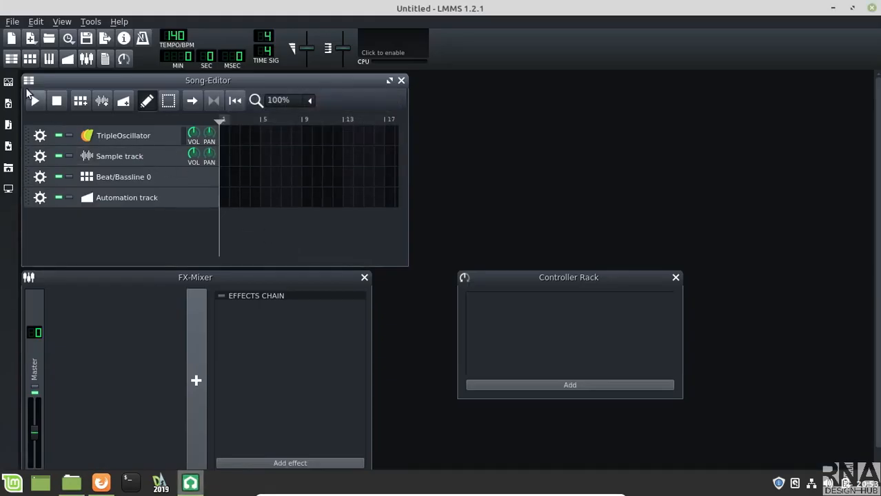
Open the LMMS settings, accept them with the restart notice, and close LMMS to restart it.
left_click(8, 82)
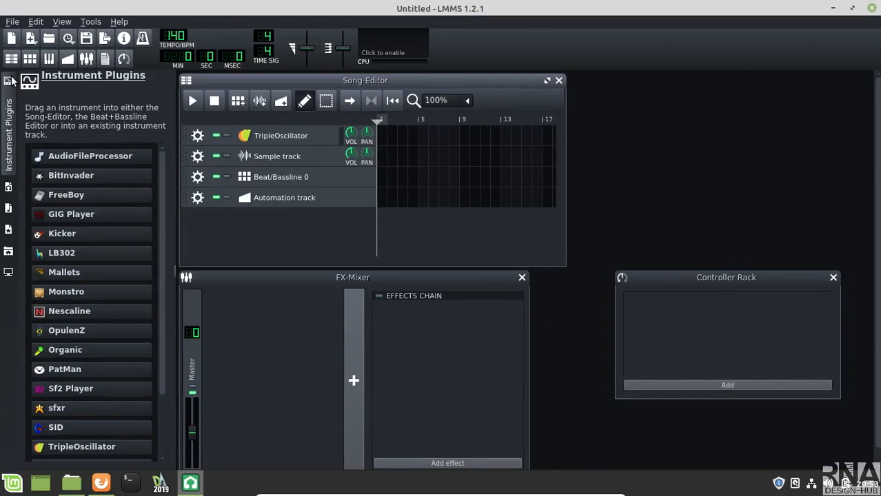
left_click(40, 22)
left_click(53, 71)
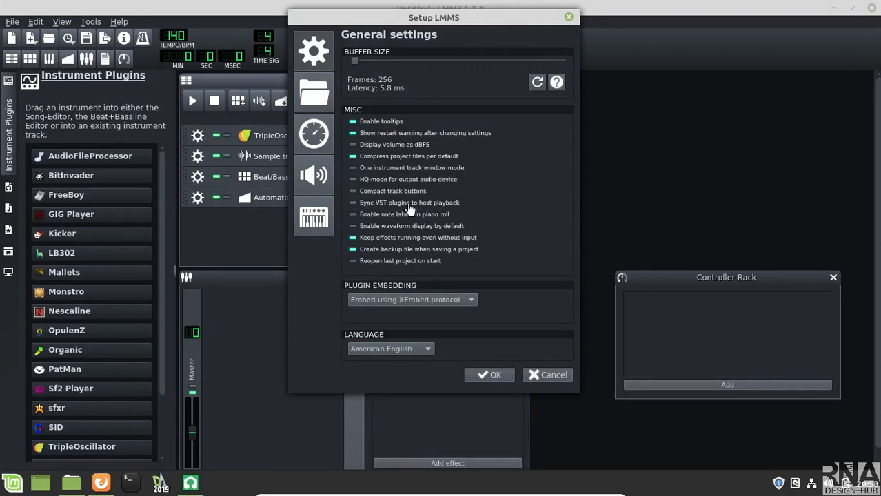
left_click(481, 372)
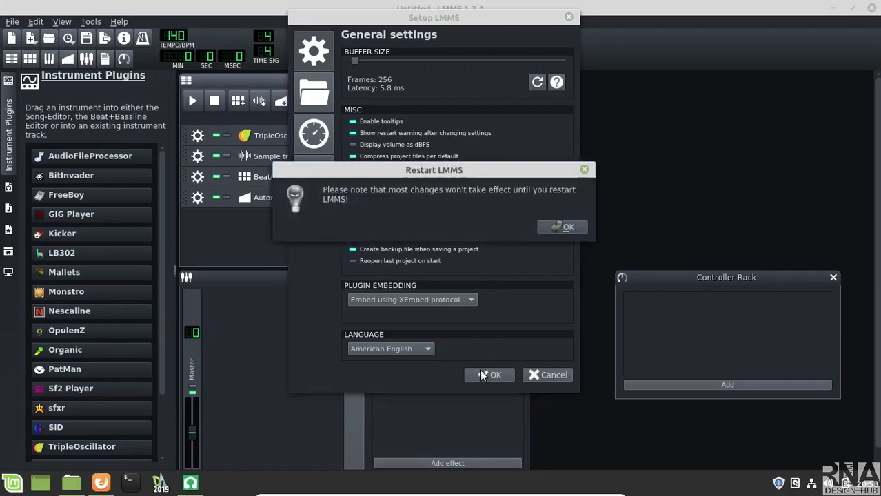
left_click(562, 231)
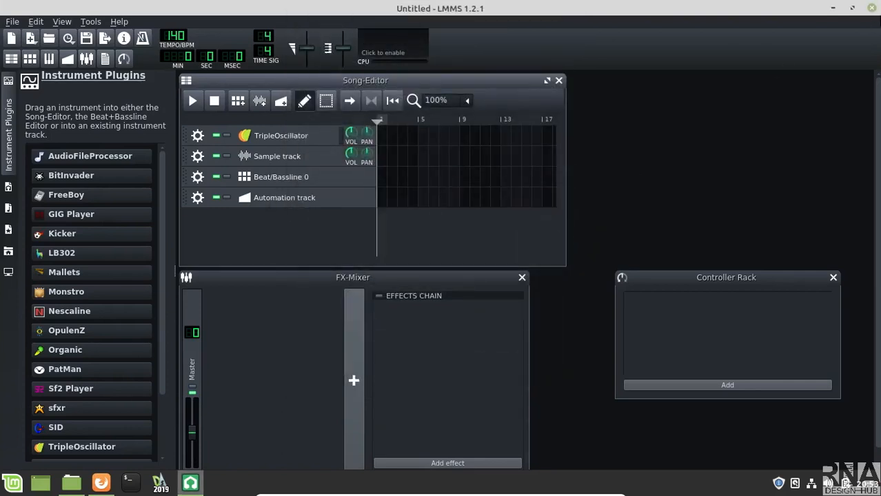
left_click(871, 7)
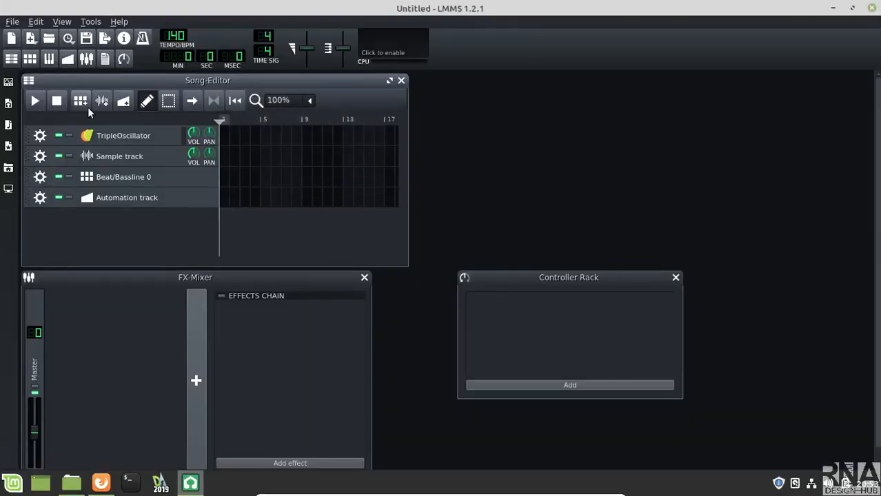
Add a VeSTige instrument as a new track in the Song-Editor and open its instrument window.
left_click(8, 84)
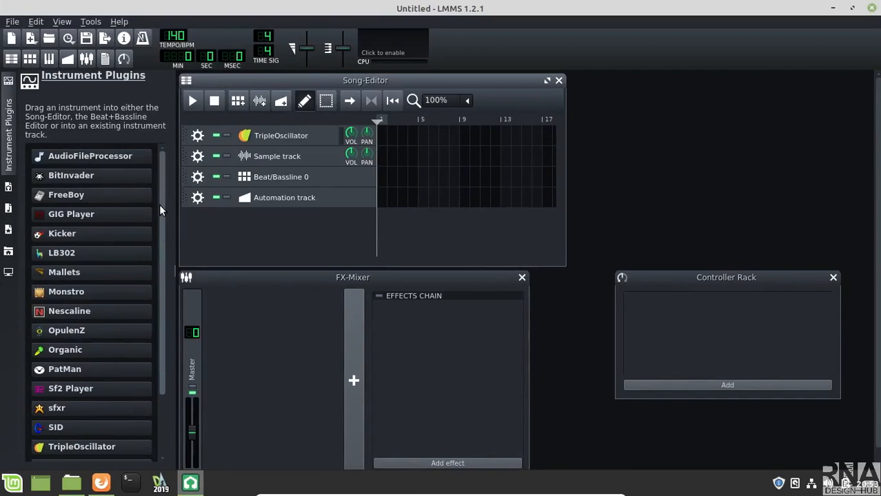
left_click_drag(159, 205, 171, 277)
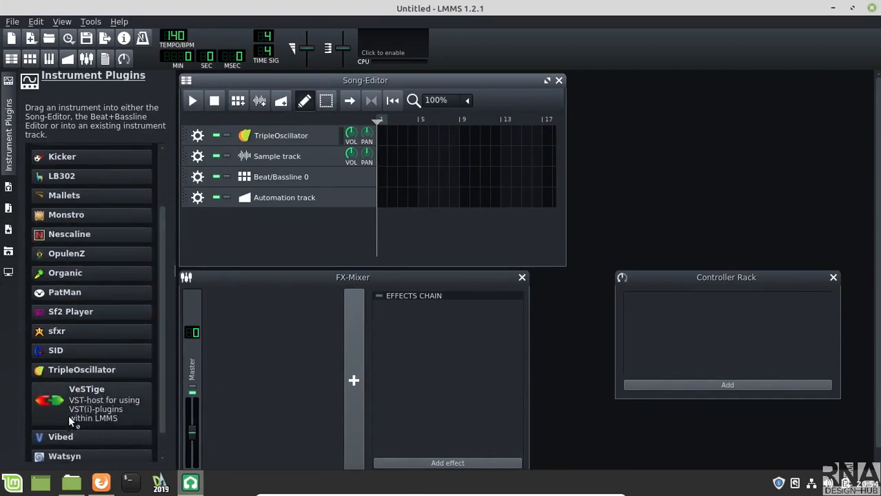
left_click_drag(69, 414, 289, 227)
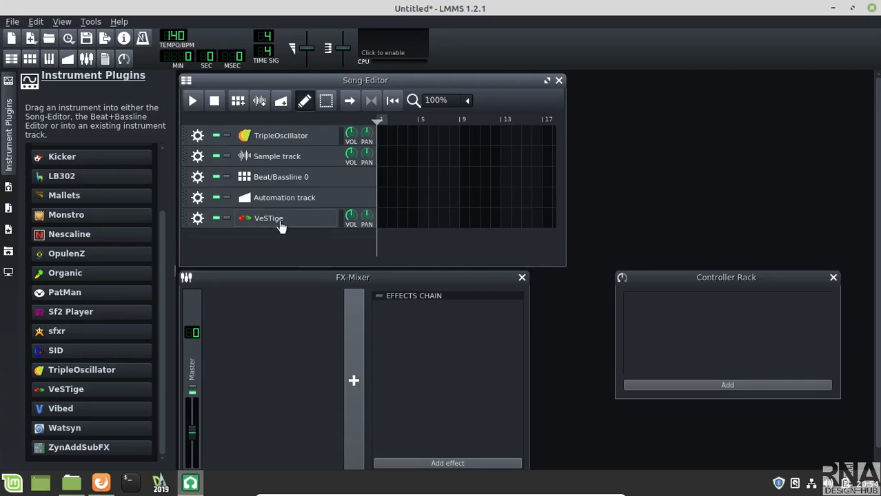
left_click(277, 221)
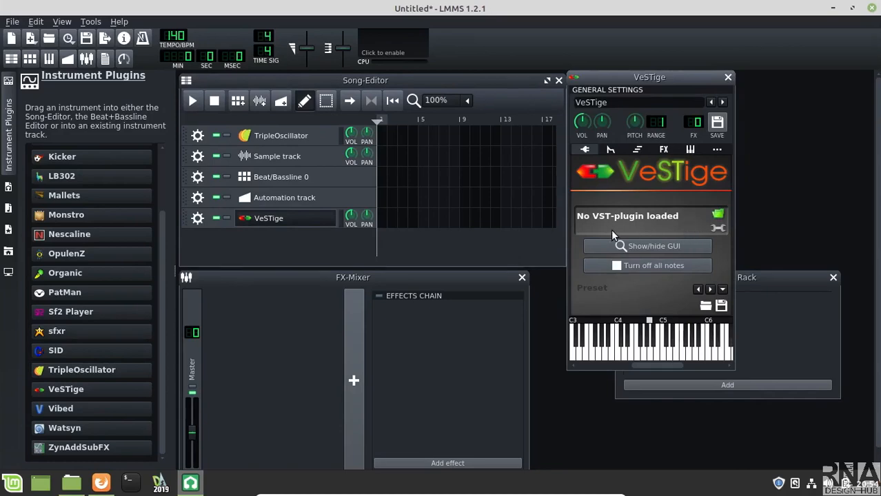
Load Synth1 VST.dll from the Synth1 folder into VeSTige and move the synth and instrument windows apart.
left_click(718, 216)
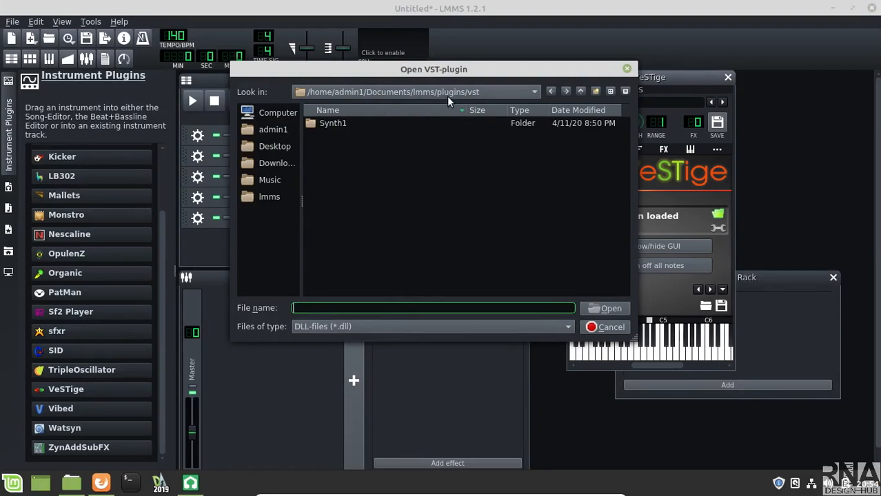
double_click(333, 124)
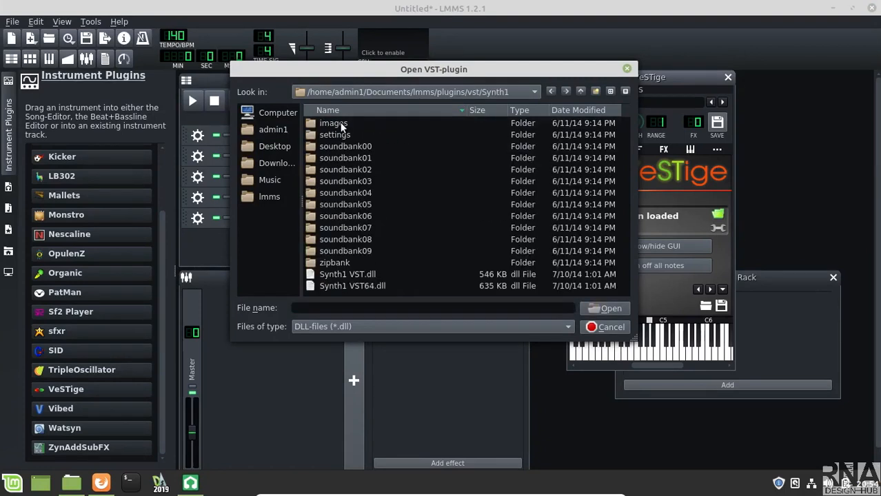
left_click(364, 287)
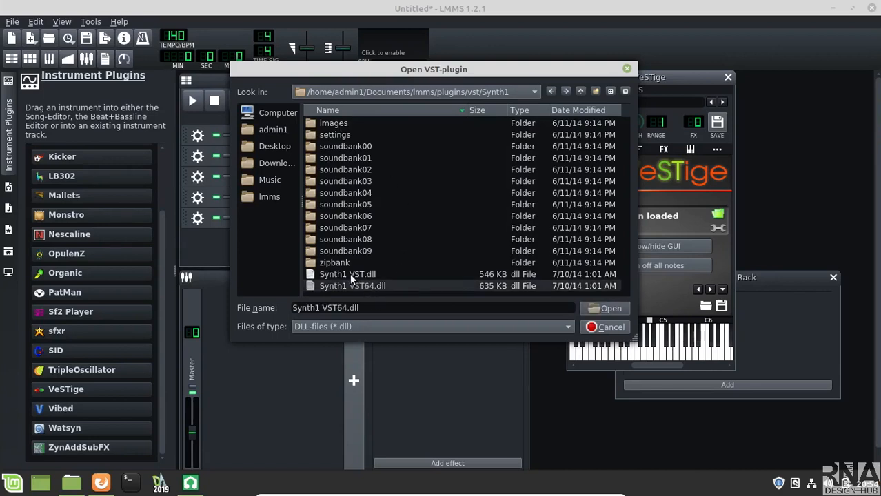
left_click(349, 273)
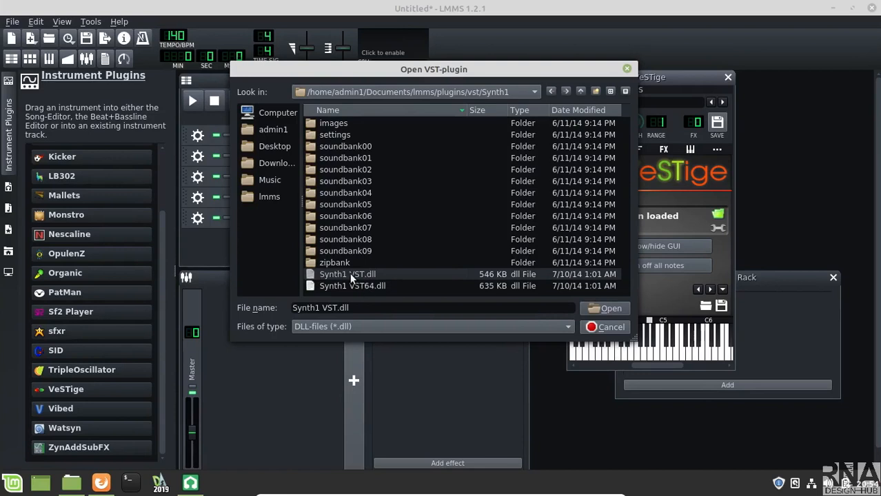
left_click(596, 311)
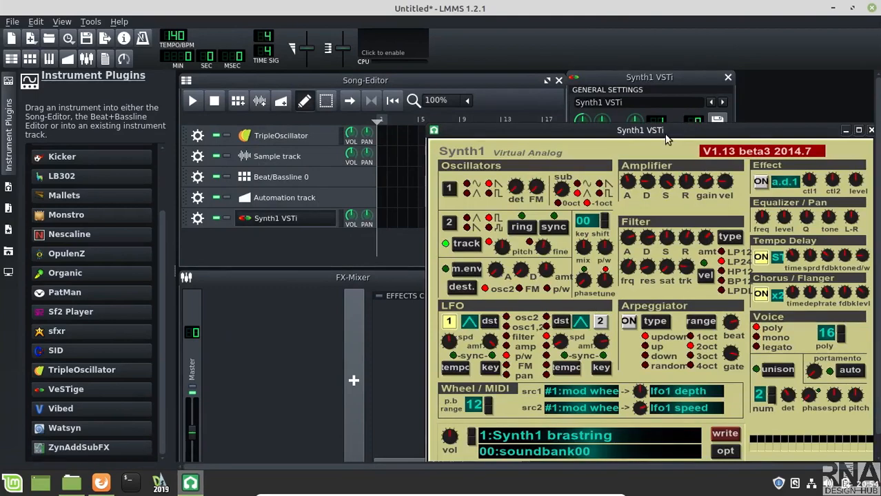
left_click_drag(659, 128, 428, 124)
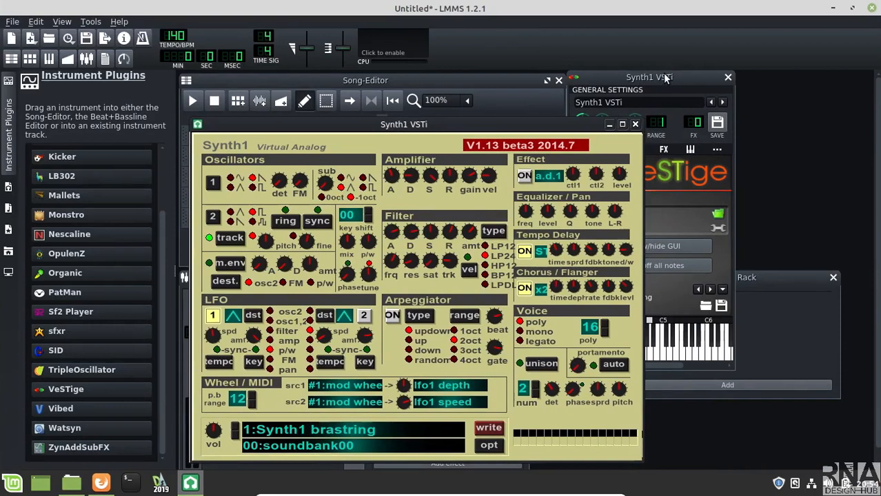
left_click_drag(665, 79, 755, 83)
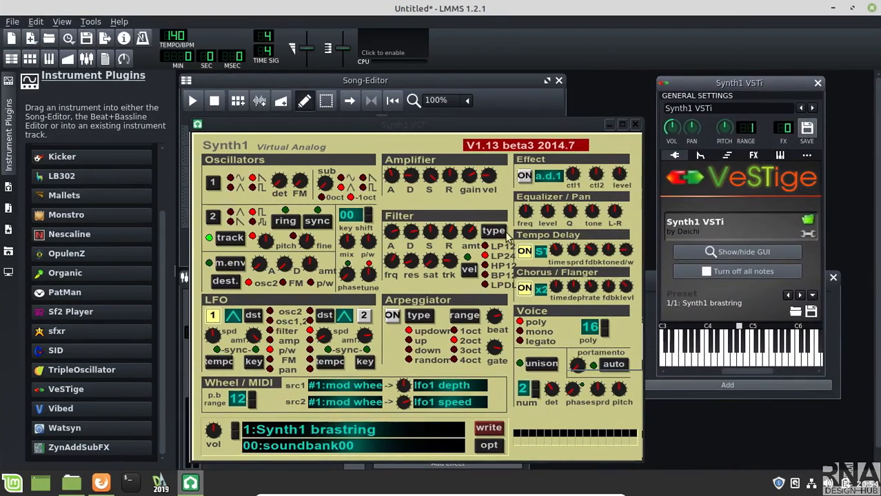
Choose program 3:E.Piano from Synth1's soundbank00 and play test notes on the instrument's piano keyboard.
left_click(303, 432)
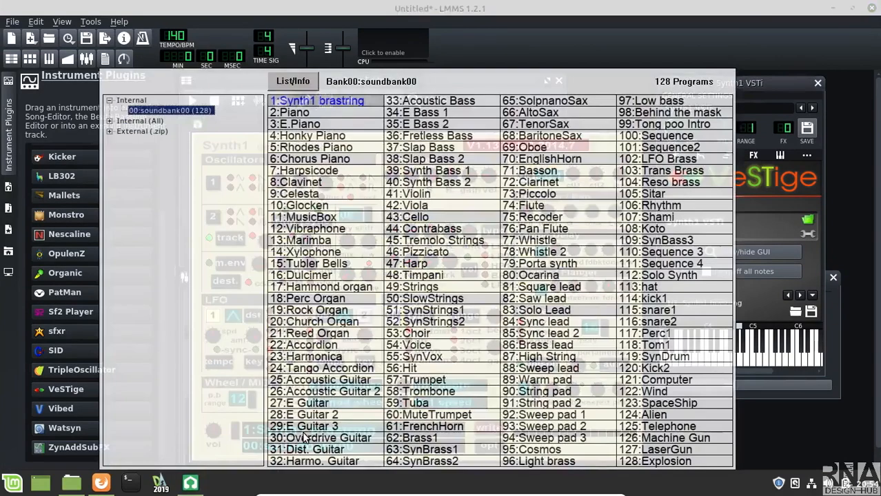
left_click(298, 125)
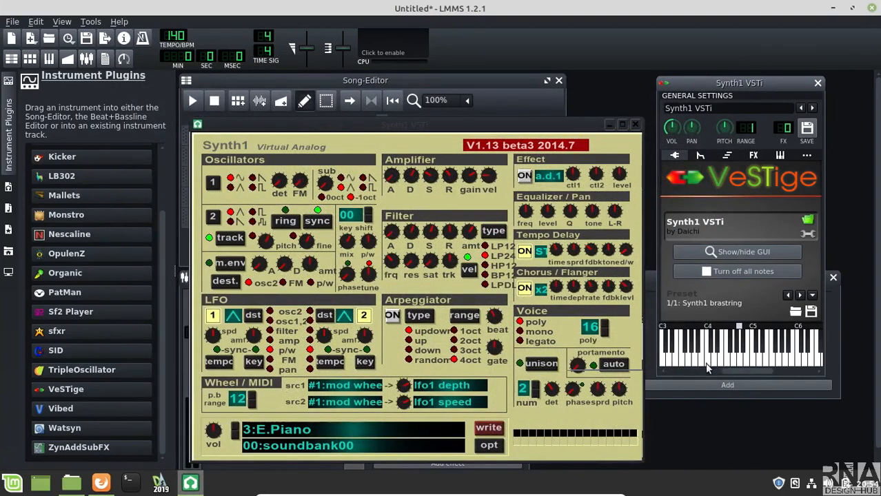
mouse_move(691, 358)
left_mouse_down()
mouse_move(776, 358)
mouse_move(726, 359)
left_mouse_up()
Switch Synth1 to program 27:E Guitar and play a run of test notes on the piano keyboard.
left_click(253, 433)
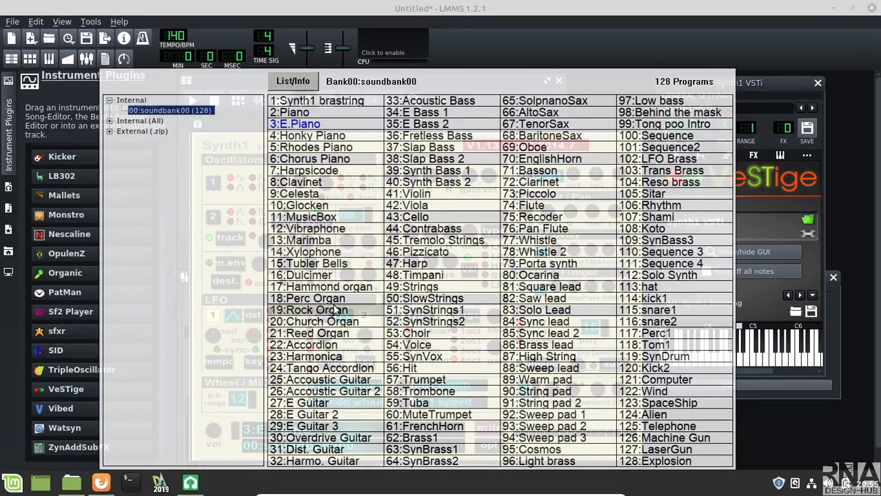
double_click(325, 405)
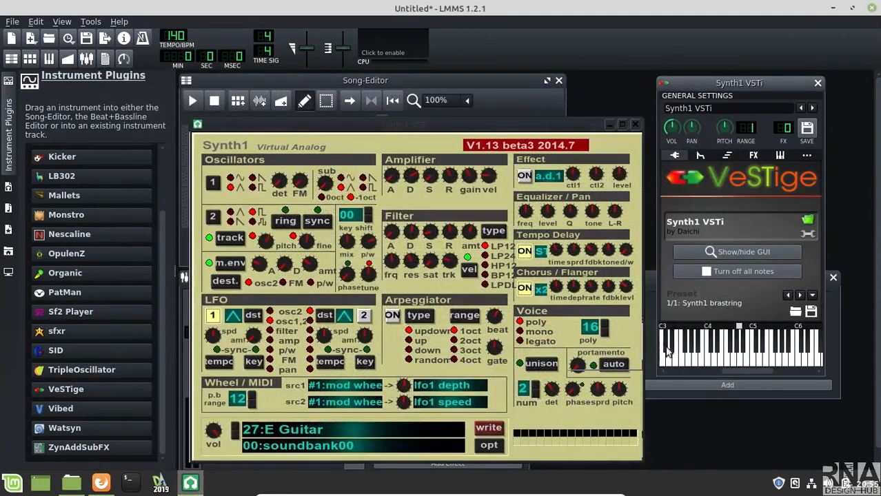
mouse_move(688, 357)
left_mouse_down()
mouse_move(774, 360)
mouse_move(760, 360)
left_mouse_up()
left_click(777, 361)
Switch Synth1 to program 57:Trumpet, play several test notes, and look over the soundbank00 program list again.
left_click(279, 433)
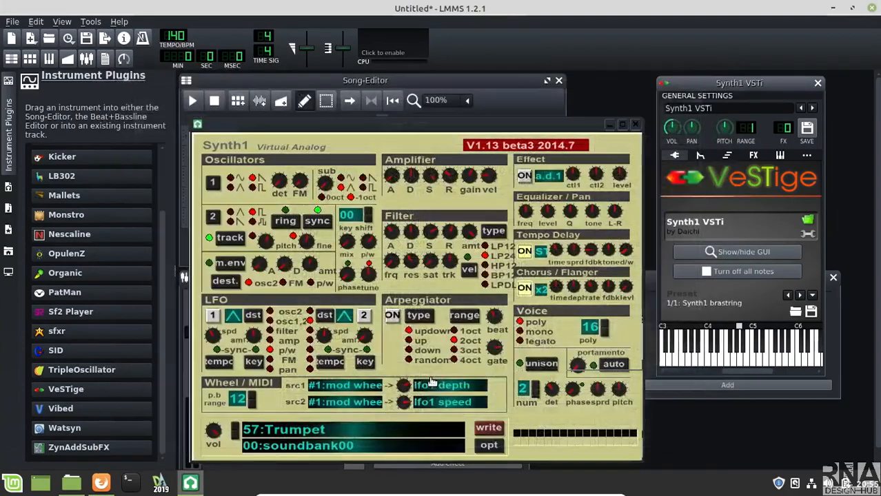
left_click(433, 381)
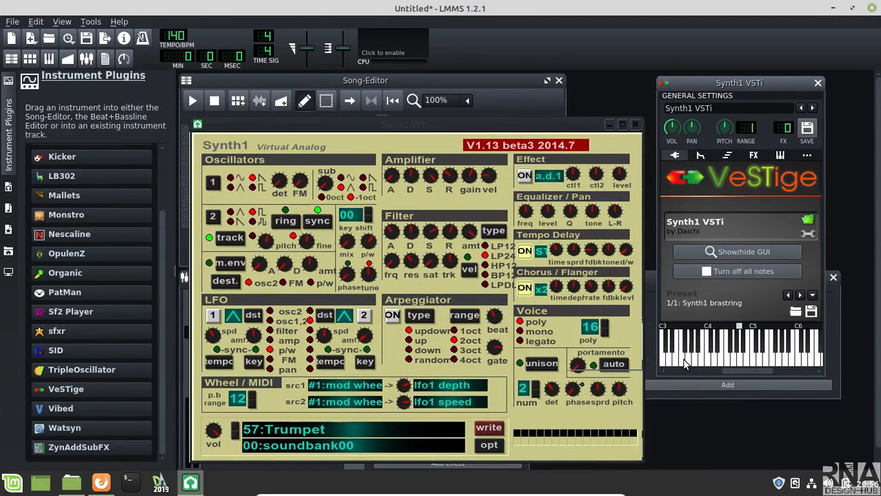
left_click(682, 359)
left_click(704, 363)
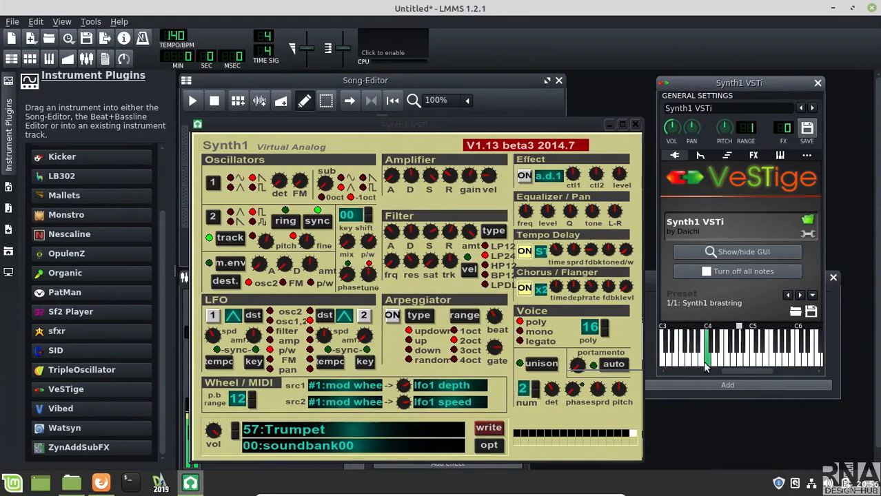
left_click(791, 364)
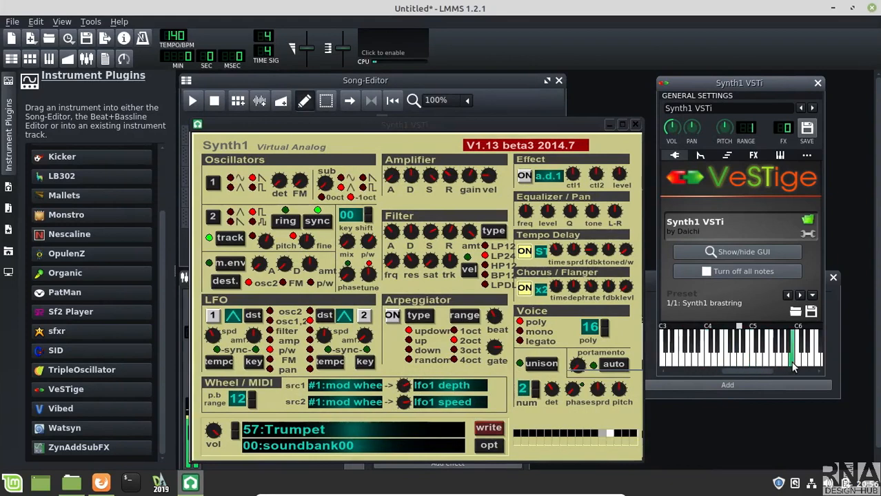
left_click(744, 364)
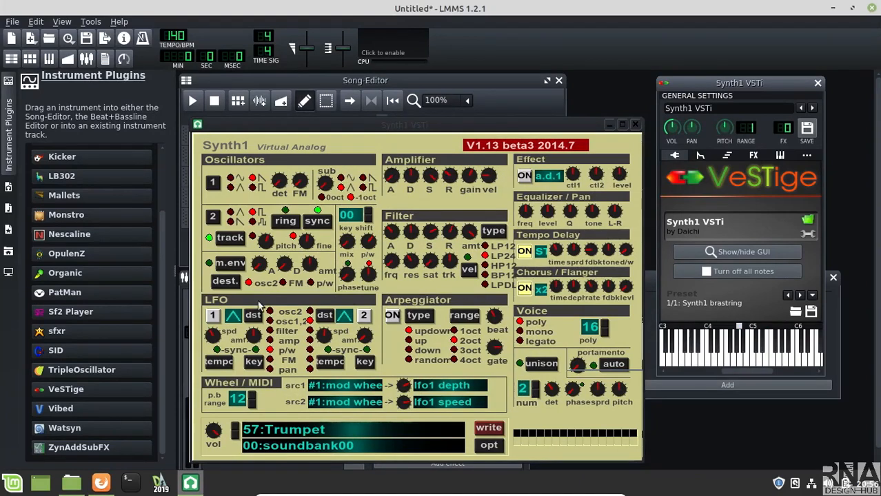
left_click(246, 434)
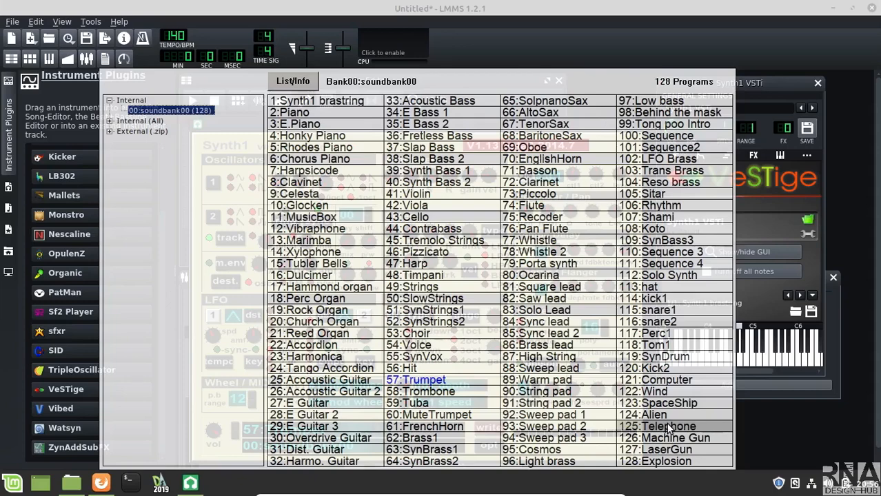
left_click(597, 60)
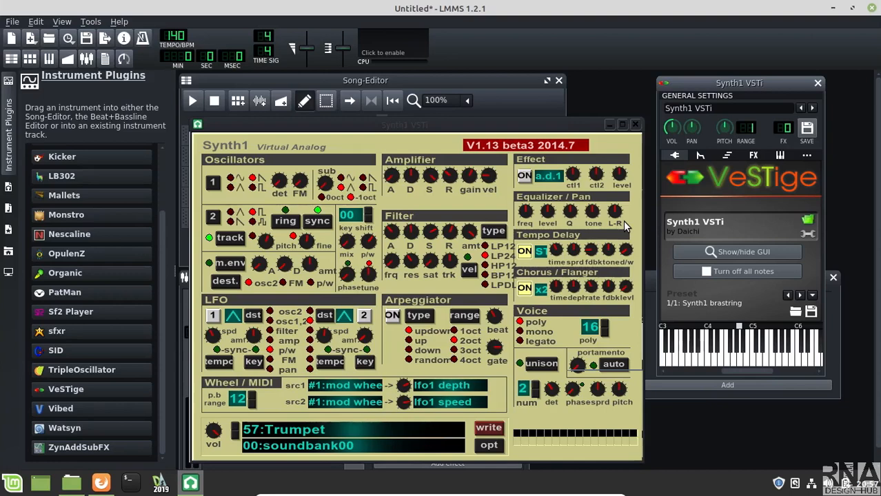
Close LMMS without saving the project and move the Home folder window aside to uncover the desktop.
left_click(871, 7)
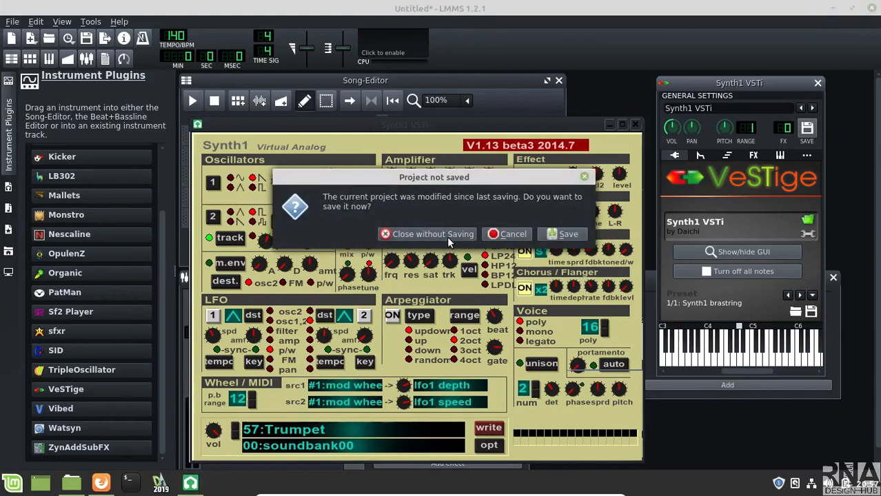
left_click(447, 234)
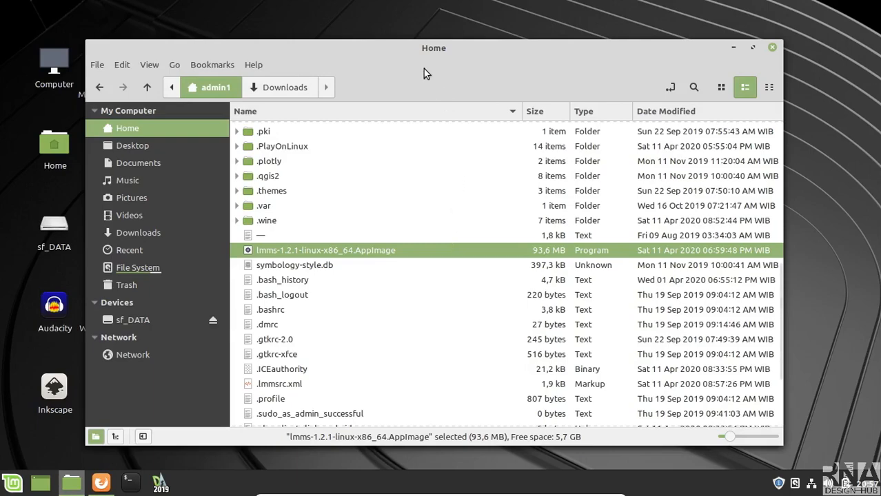
left_click_drag(423, 64, 649, 50)
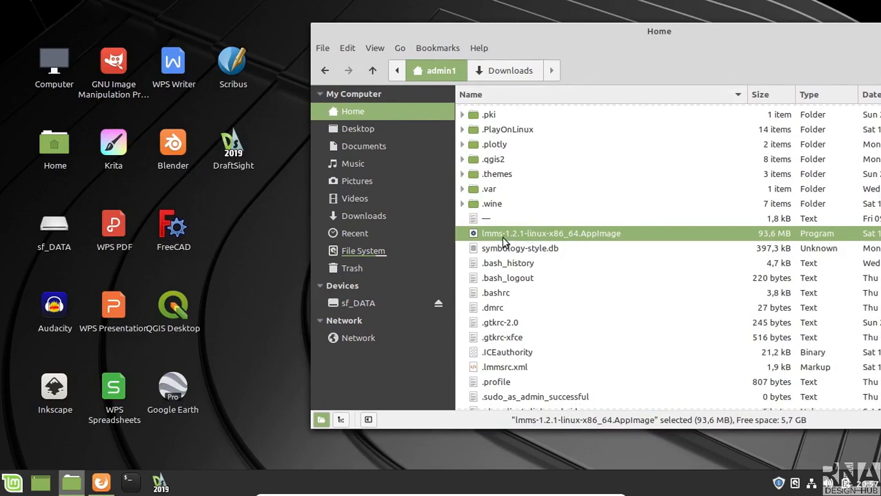
Set up a new desktop launcher named LMMS-Vestige with lmms-1.2.1-linux-x86_64.AppImage from the Home folder as its command.
left_click(236, 229)
right_click(236, 229)
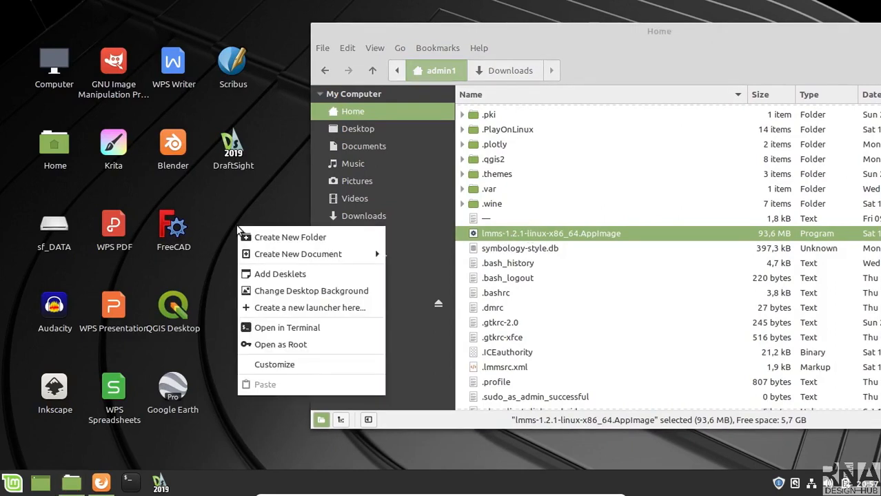
left_click(281, 308)
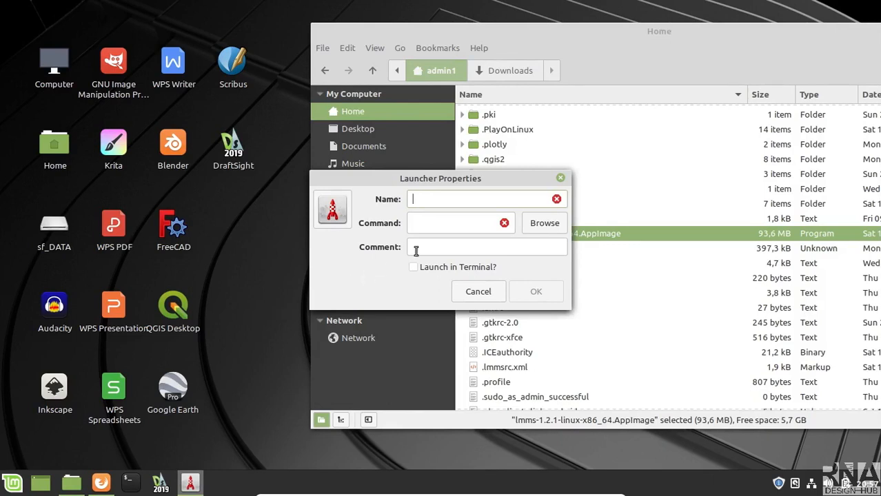
type("LMMS-Vestige")
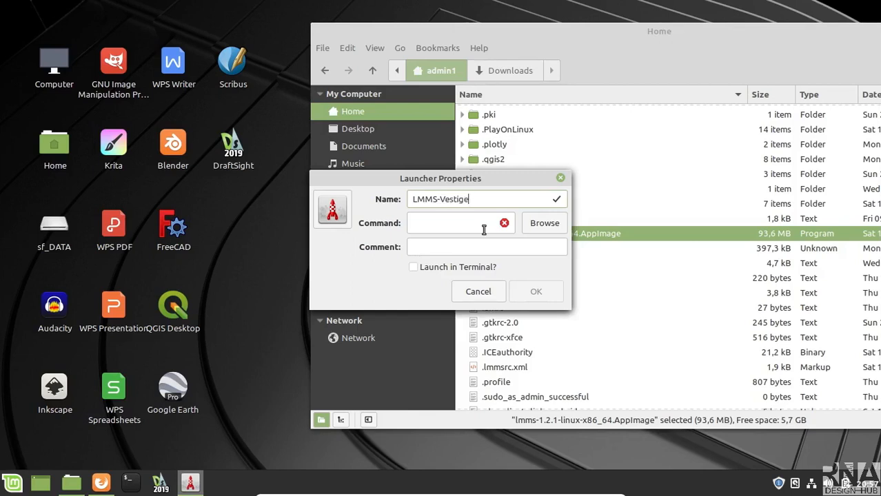
left_click(544, 223)
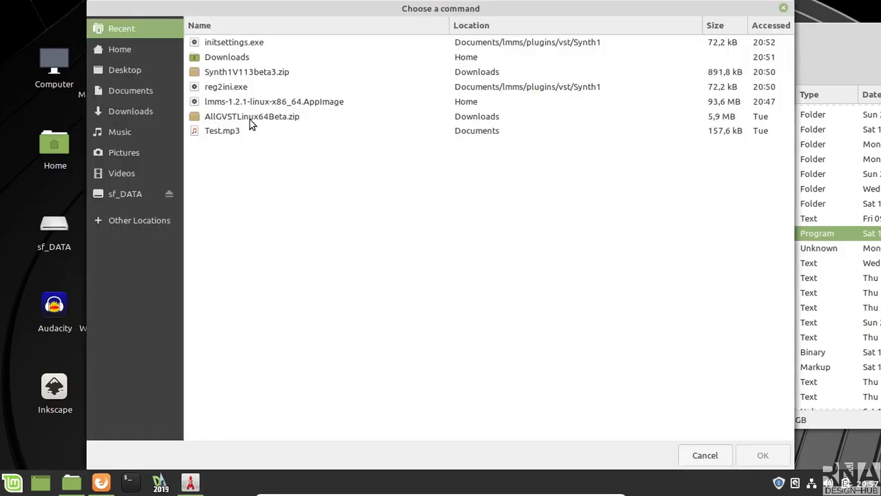
left_click(108, 46)
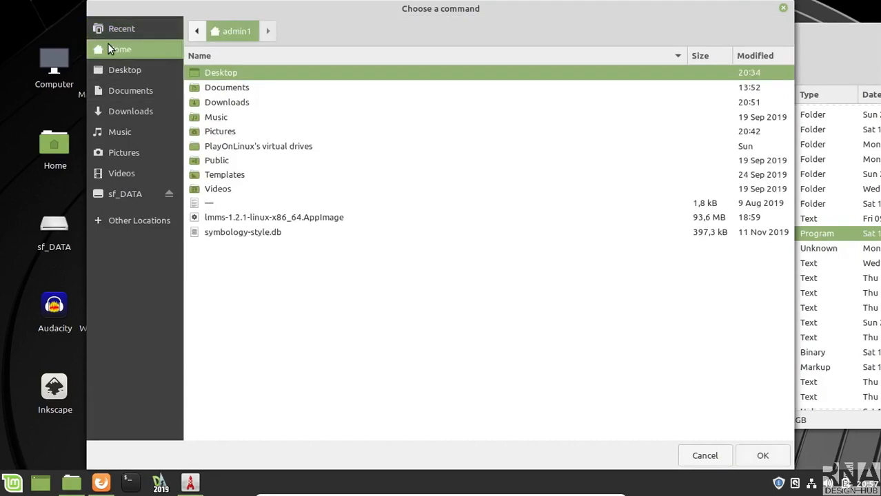
double_click(259, 219)
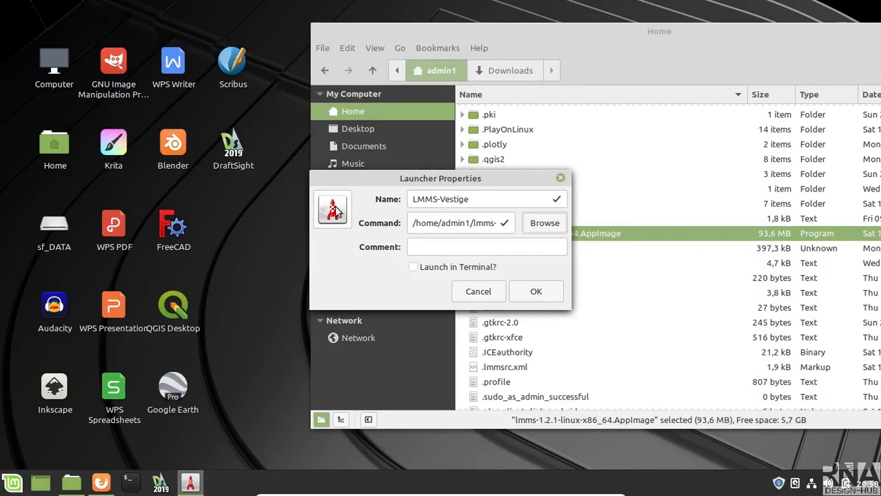
Switch to Firefox, search for "lmms icon" images in a new tab, and open the Wikipedia LMMS logo.
left_click(110, 481)
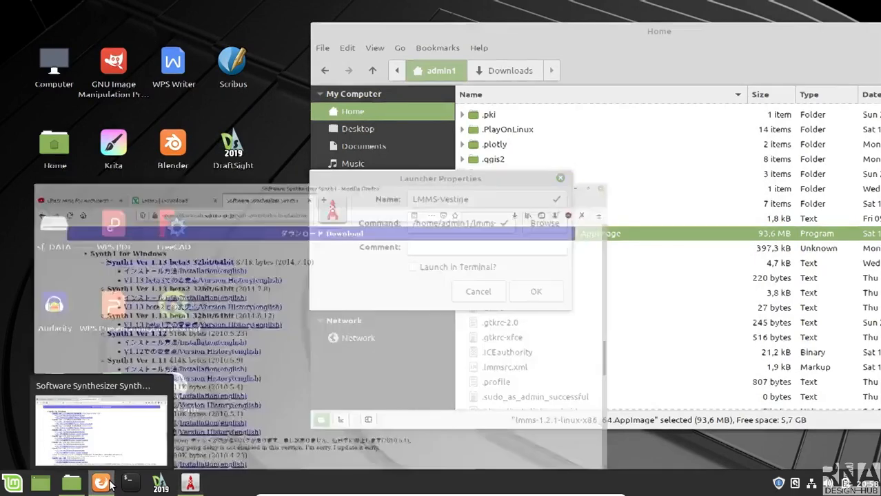
left_click(448, 25)
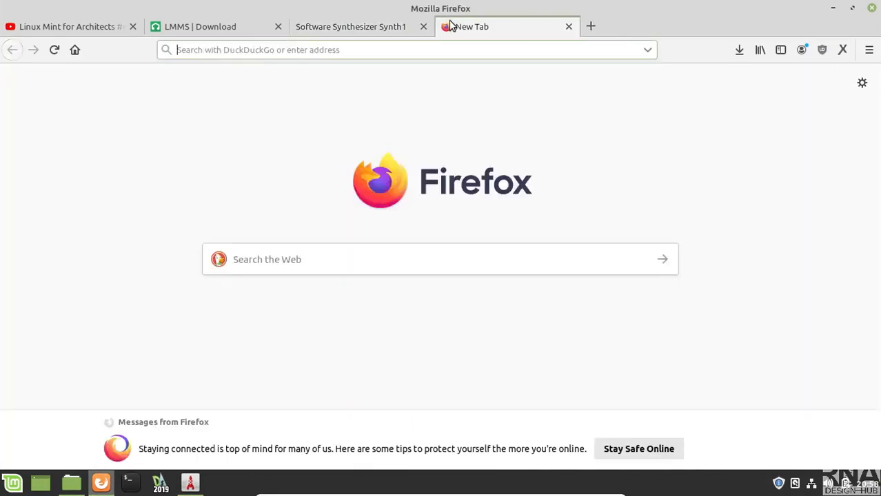
type("lmms icon")
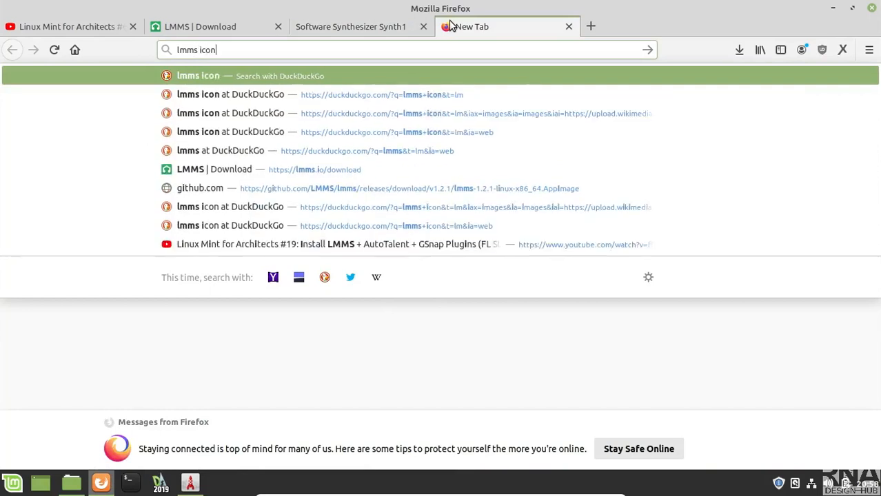
key("Return")
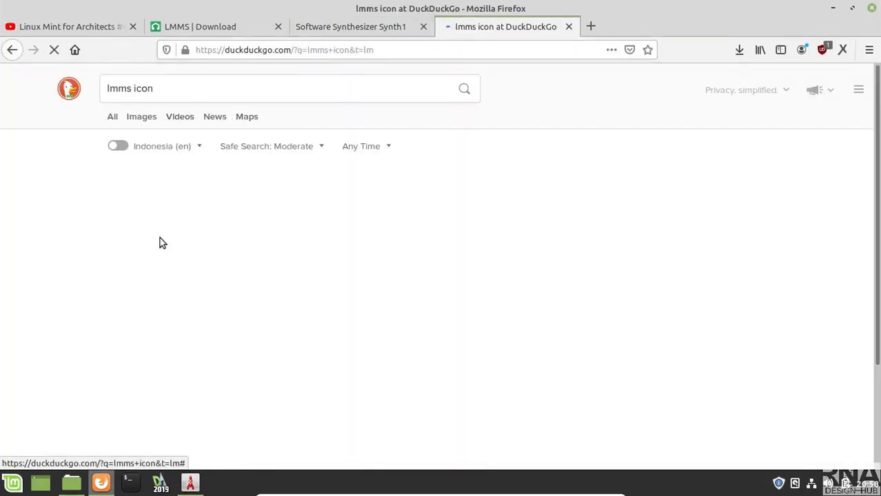
left_click(140, 121)
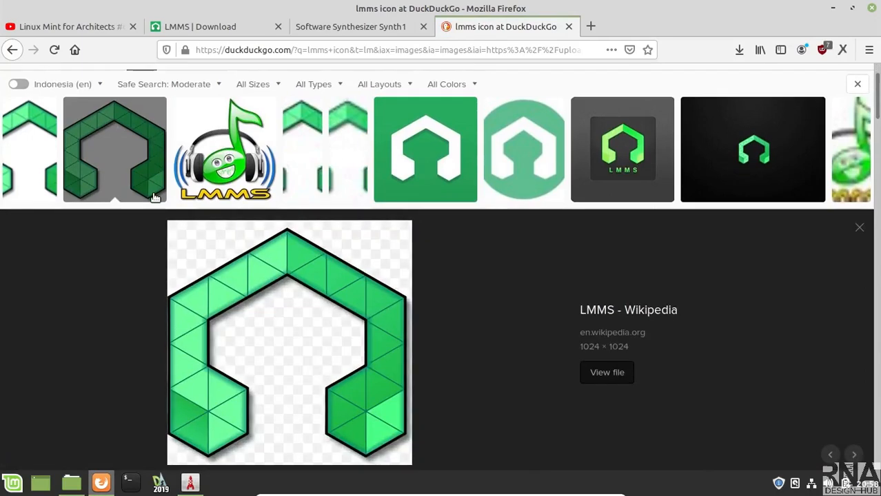
Save the Wikipedia LMMS logo image as Logo_LMMS.png in the Pictures folder.
right_click(362, 309)
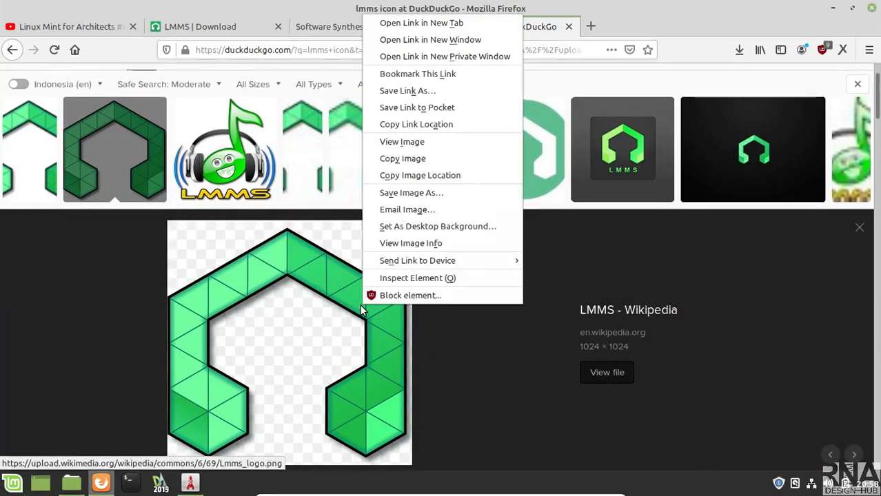
left_click(404, 200)
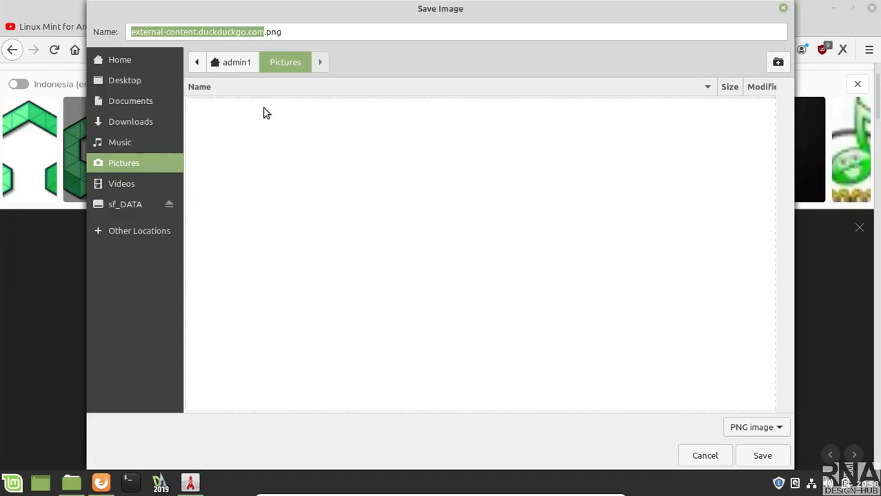
left_click(248, 30)
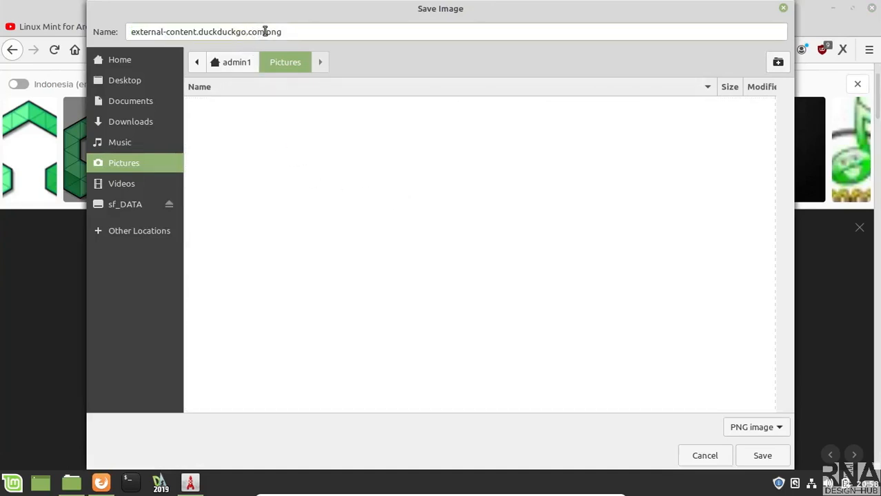
key("BackSpace")
key("BackSpace")
key("BackSpace")
key("BackSpace")
key("BackSpace")
key("BackSpace")
key("BackSpace")
key("BackSpace")
key("BackSpace")
key("BackSpace")
key("BackSpace")
key("BackSpace")
key("BackSpace")
key("BackSpace")
key("BackSpace")
key("BackSpace")
key("BackSpace")
key("BackSpace")
key("BackSpace")
key("BackSpace")
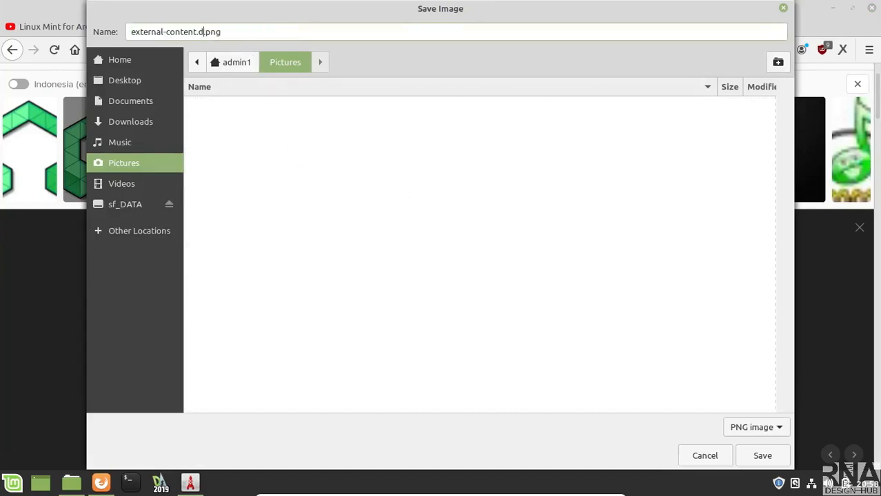
type("L")
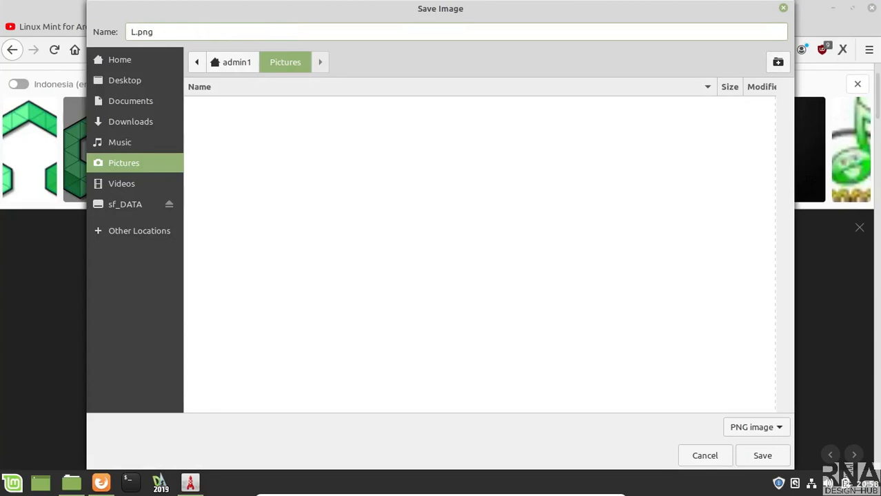
type("ogo_LMMs")
key("BackSpace")
type("S")
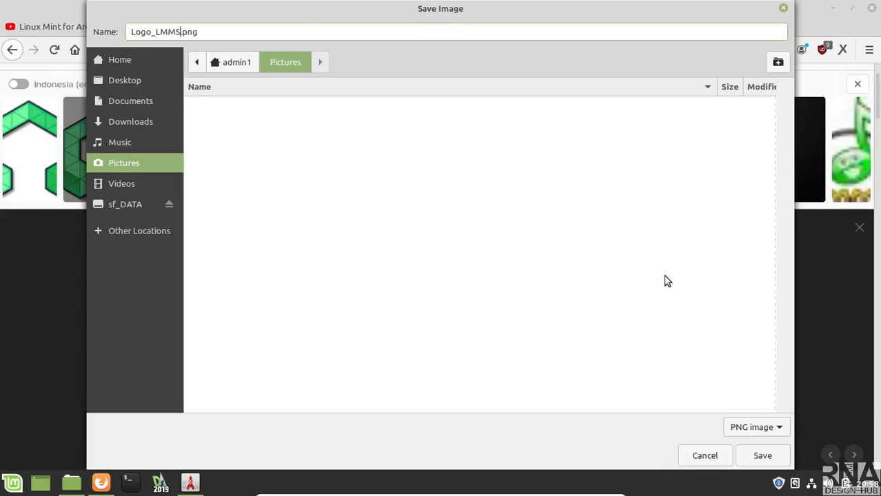
left_click(762, 460)
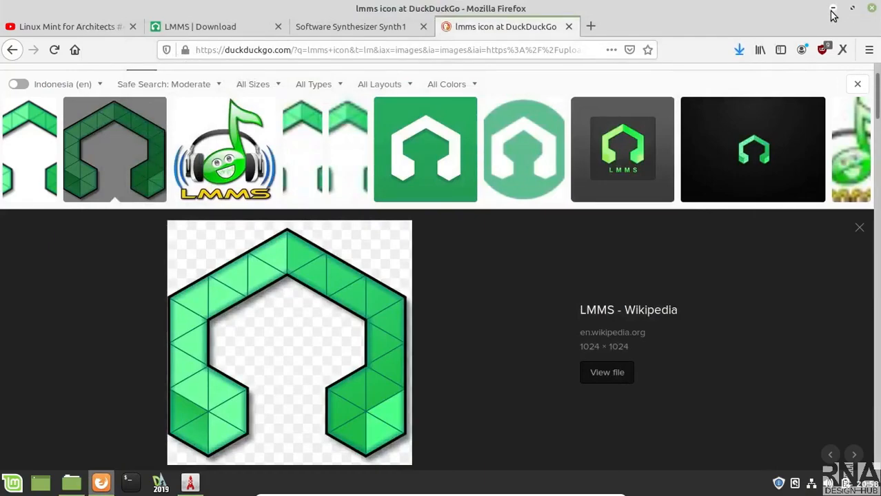
Set Logo_LMMS.png from Pictures as the LMMS-Vestige launcher's icon and create the launcher, also adding it to the applications menu.
left_click(832, 9)
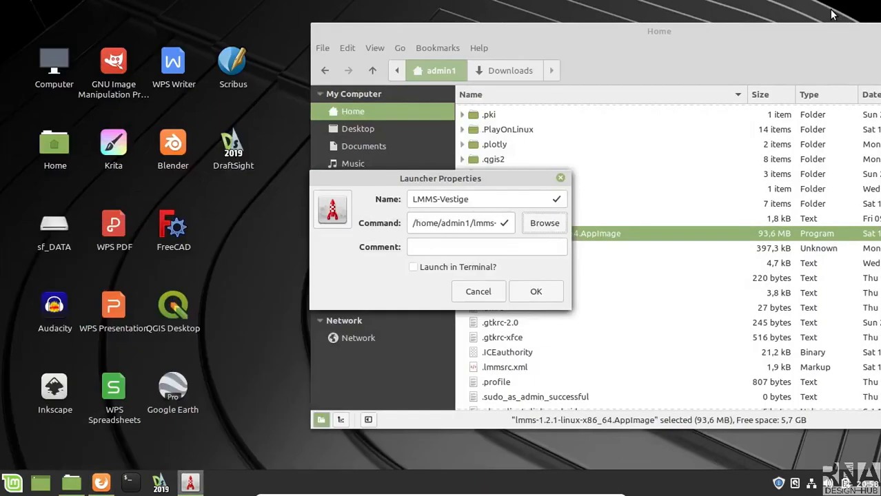
left_click(332, 212)
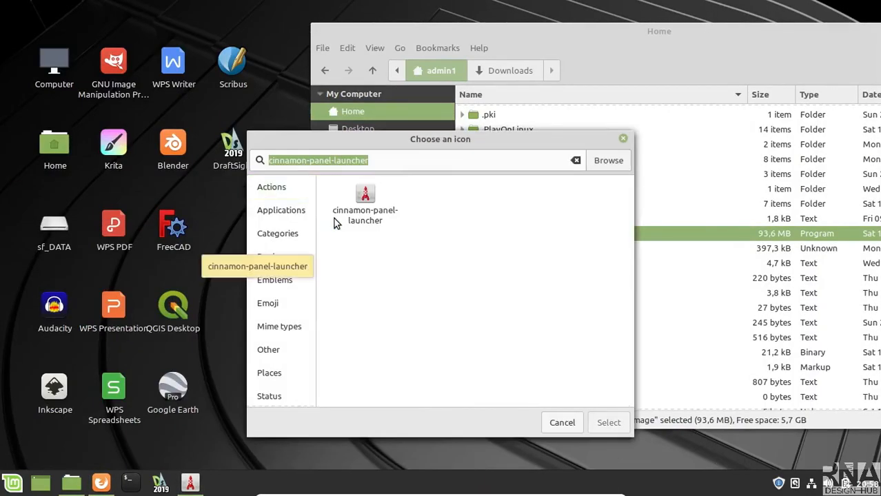
left_click(608, 163)
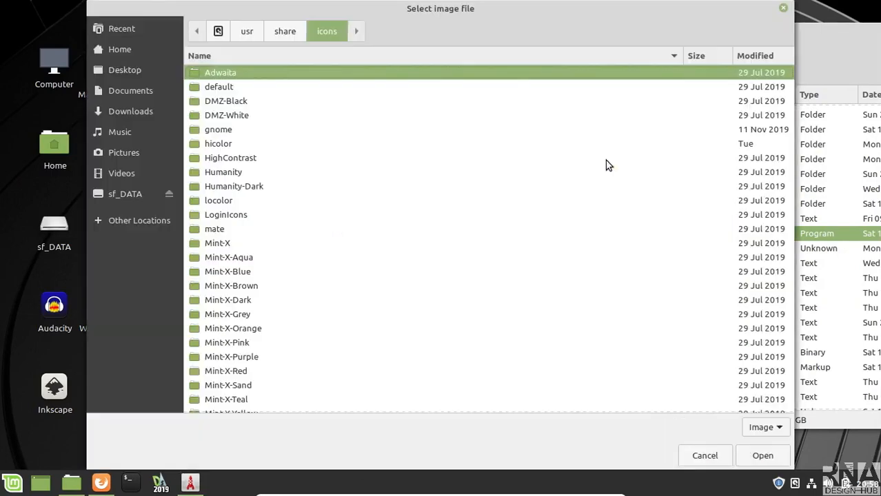
left_click(137, 156)
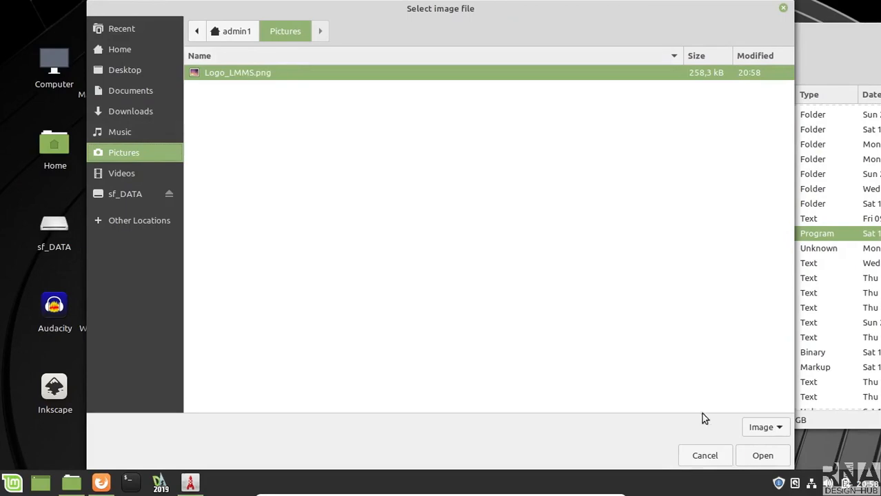
left_click(764, 455)
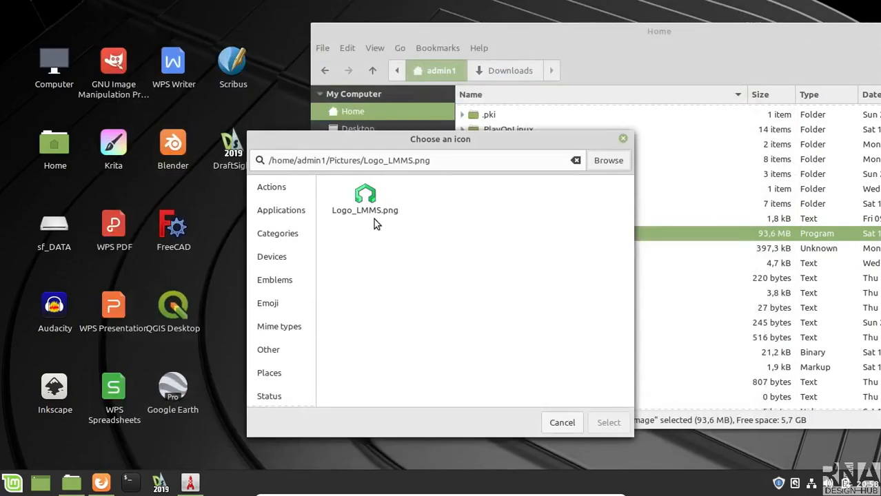
left_click(366, 198)
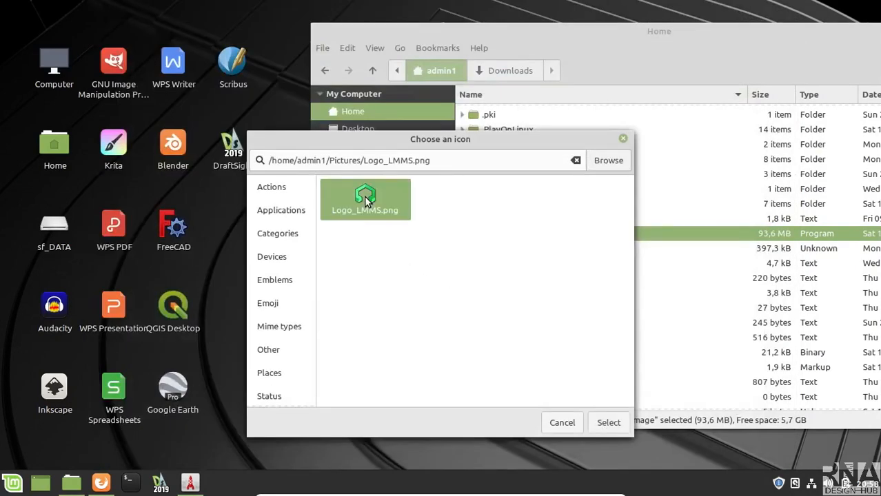
left_click(607, 426)
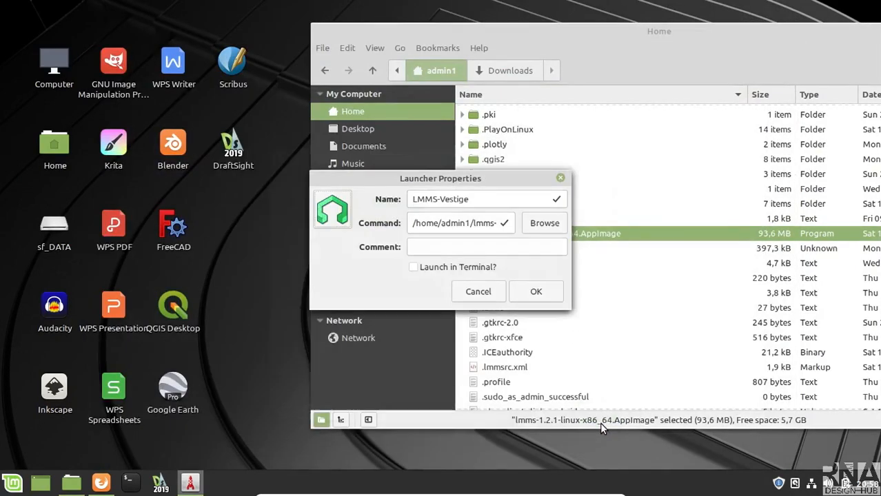
left_click(535, 293)
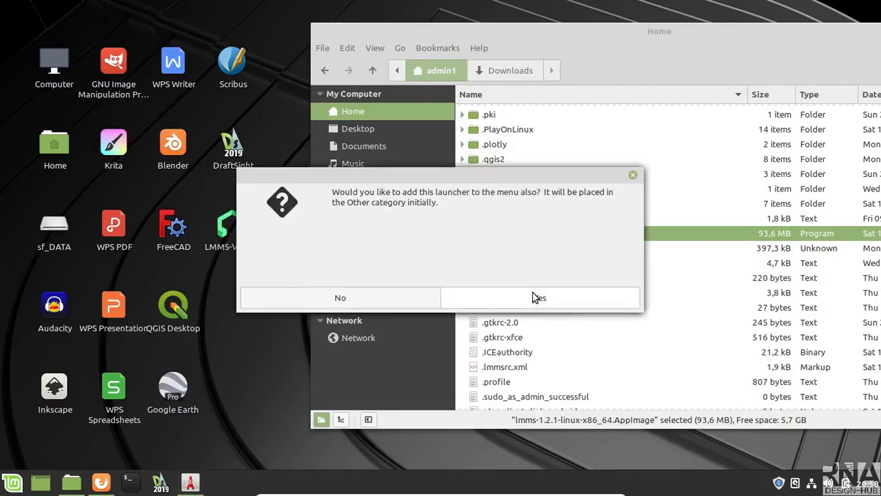
left_click(505, 297)
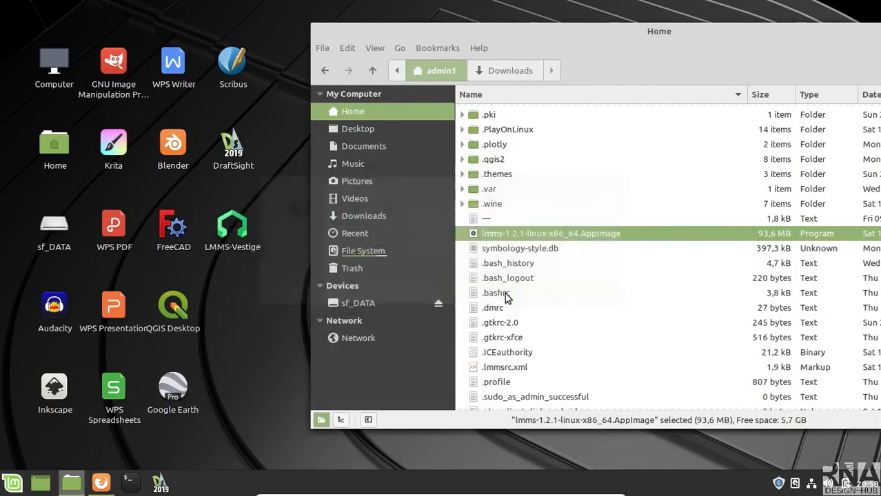
Start LMMS from the LMMS-Vestige desktop launcher and add a VeSTige instrument track to the Song-Editor.
double_click(246, 229)
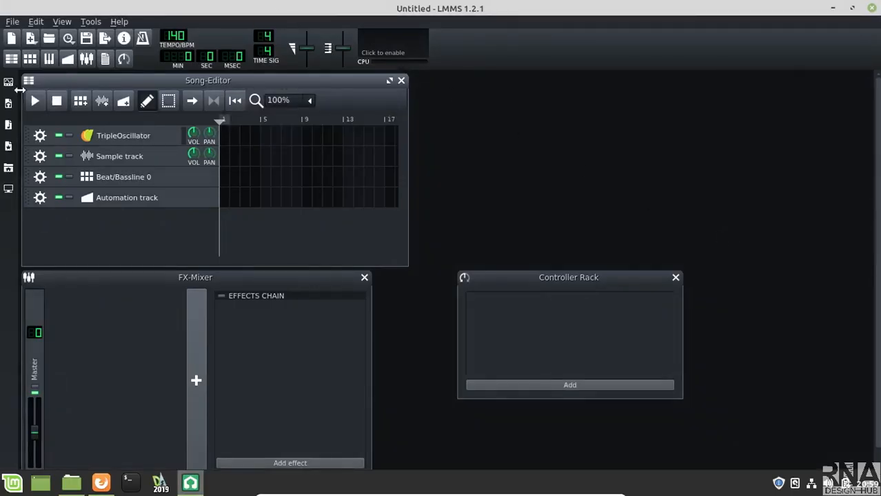
left_click(7, 82)
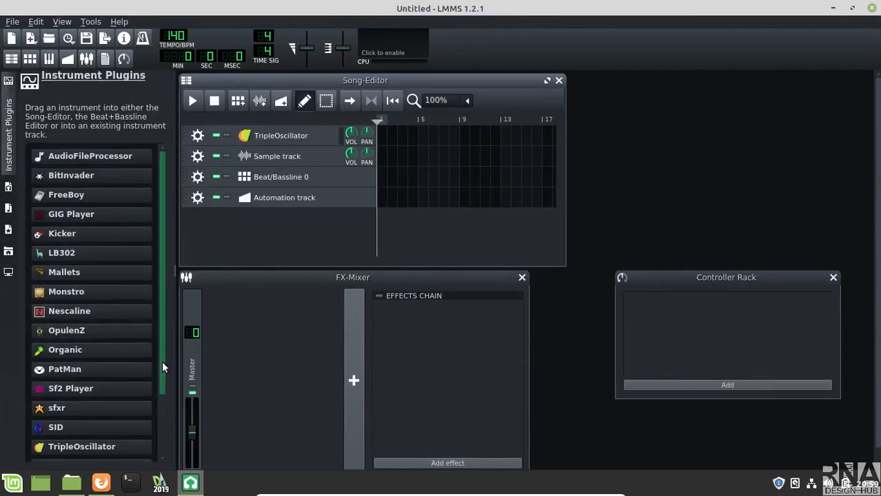
left_click_drag(162, 361, 159, 452)
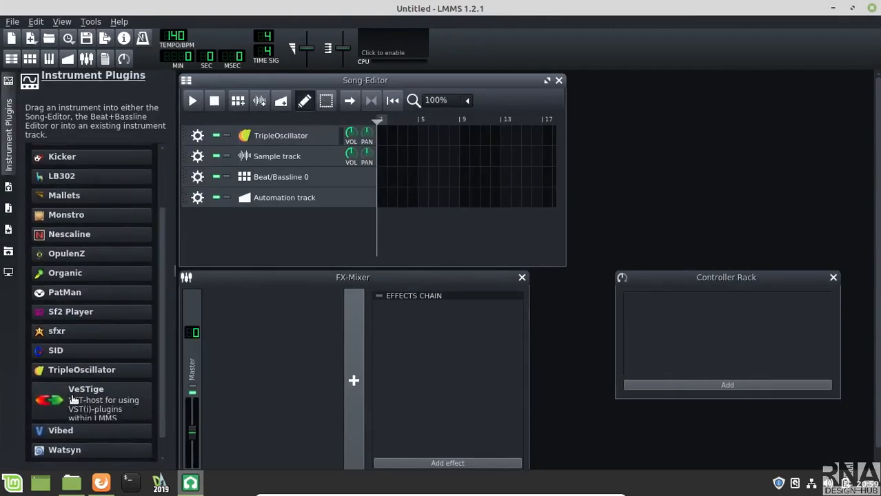
left_click_drag(56, 390, 248, 225)
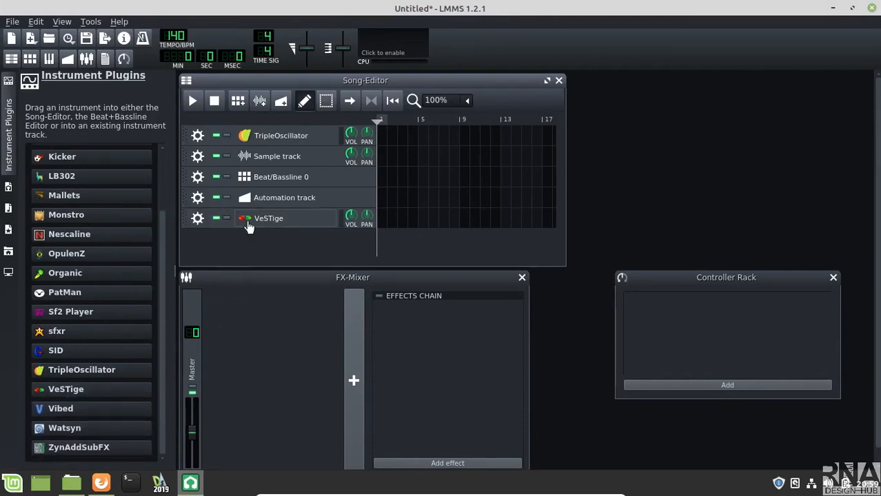
Load the Synth1 plugin from the vst/Synth1 folder into the VeSTige track and move its window fully into view.
left_click(248, 225)
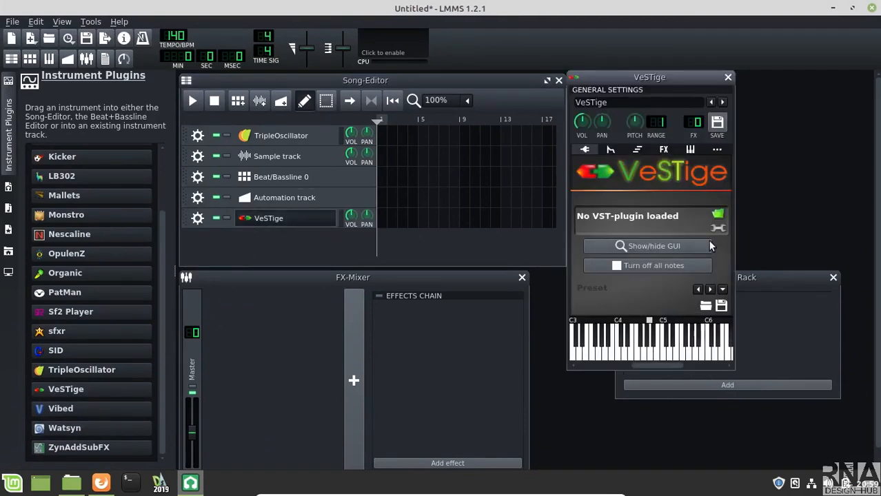
left_click(718, 214)
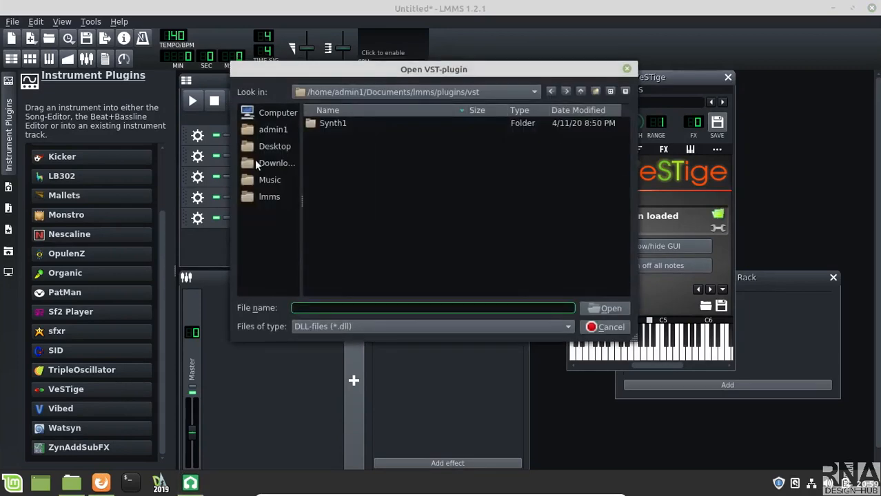
double_click(318, 124)
double_click(346, 274)
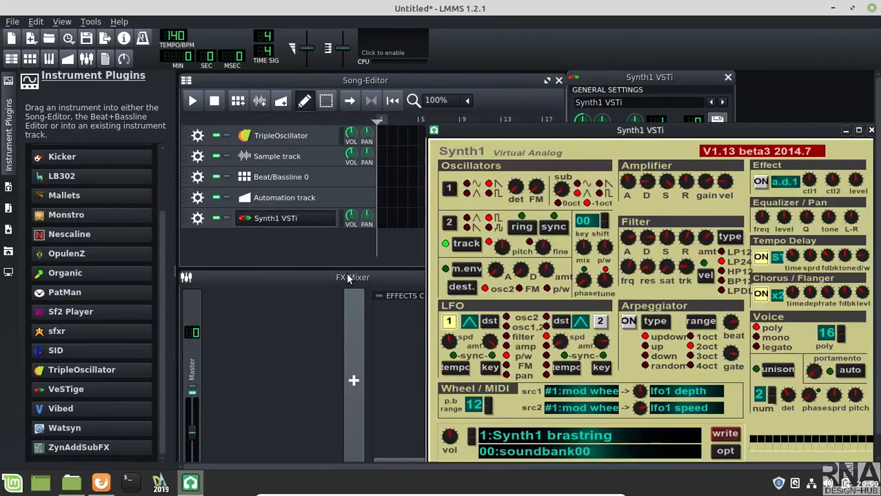
left_click_drag(639, 134, 398, 109)
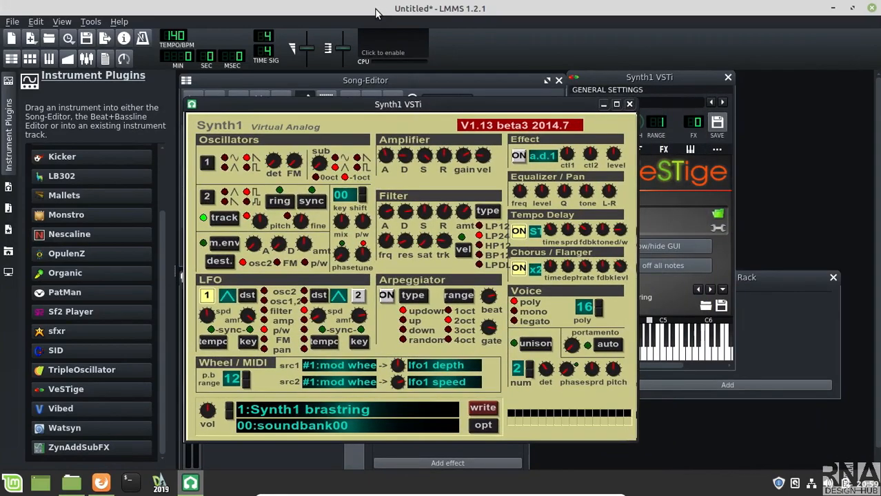
Search the applications for "lmms", launch the regular LMMS entry, and tile both LMMS windows side by side.
left_click_drag(378, 7, 880, 55)
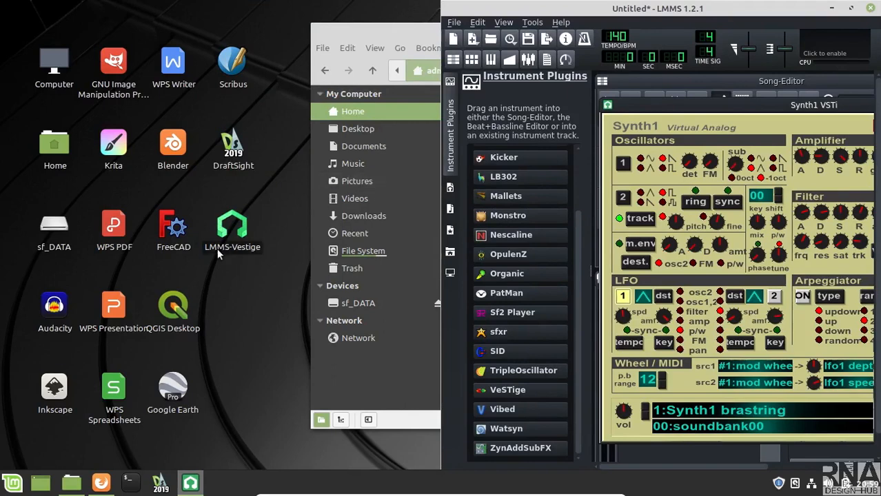
left_click(12, 484)
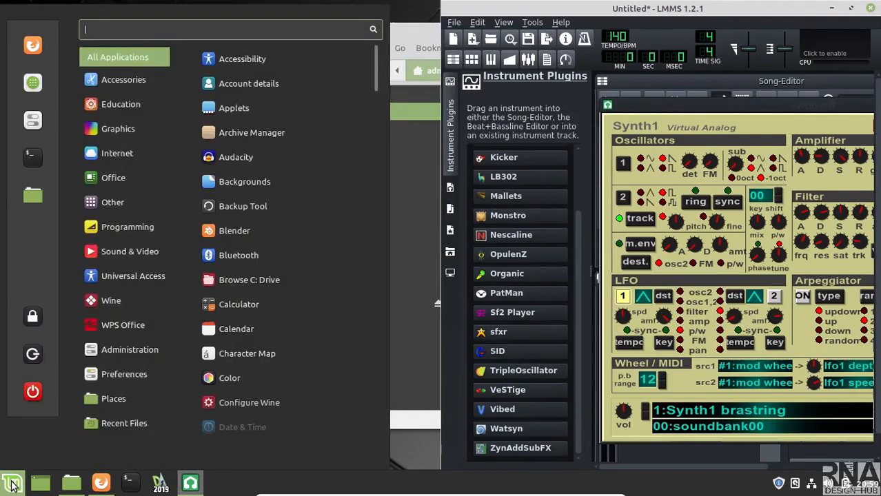
type("lmms")
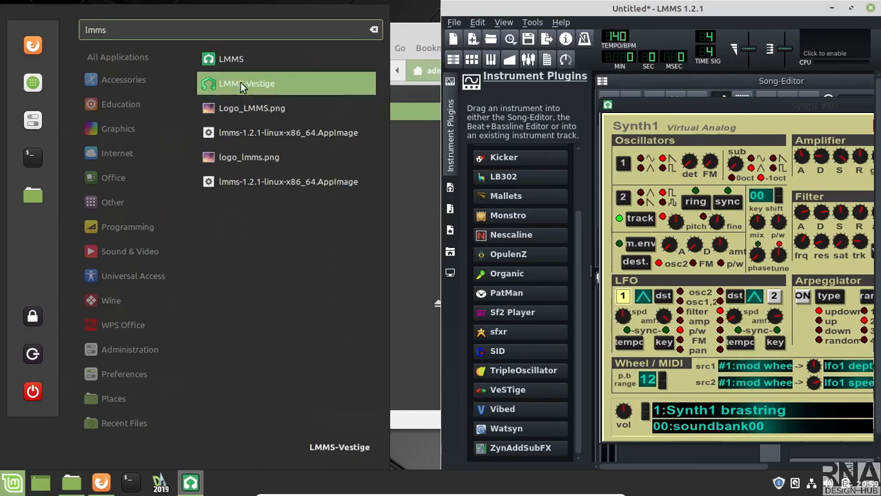
left_click(220, 58)
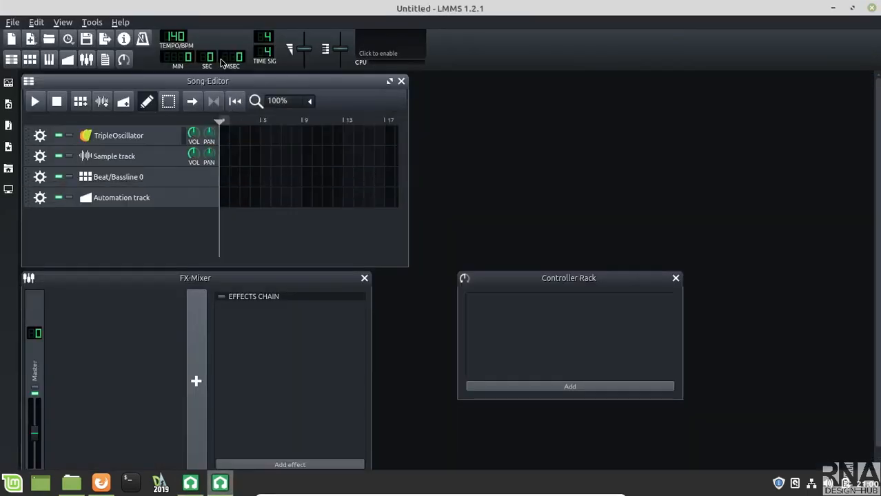
left_click_drag(383, 13, 4, 56)
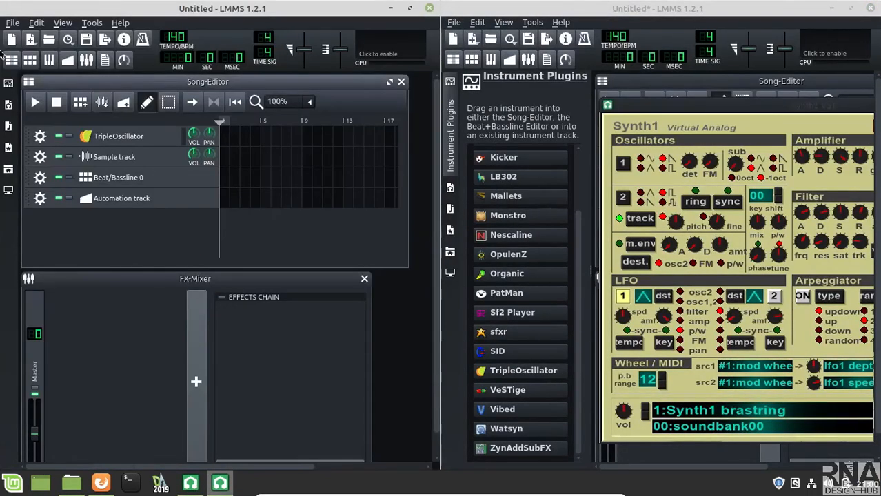
Compare the Instrument Plugins lists of the regular LMMS and the LMMS-Vestige windows, checking for VeSTige in each.
left_click(8, 83)
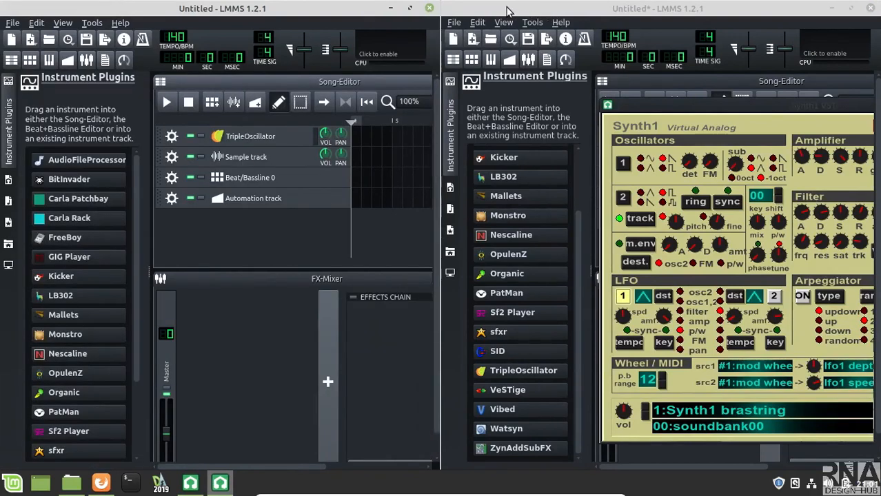
left_click(634, 9)
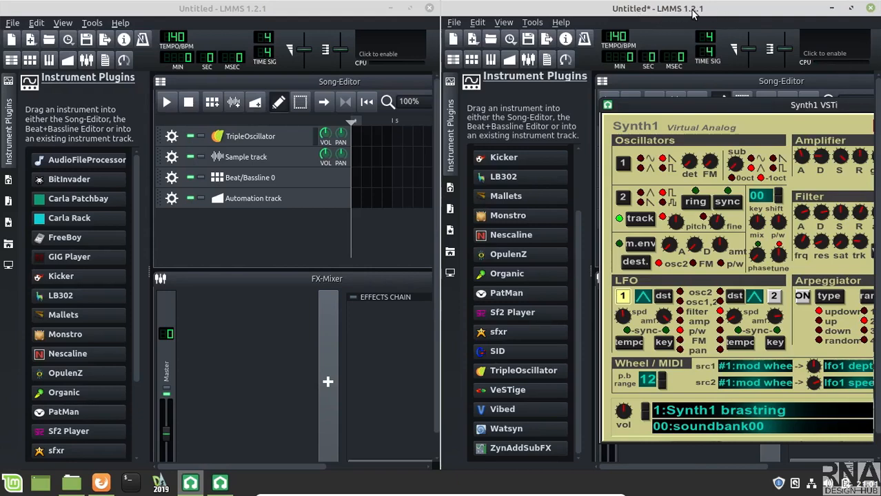
left_click(295, 7)
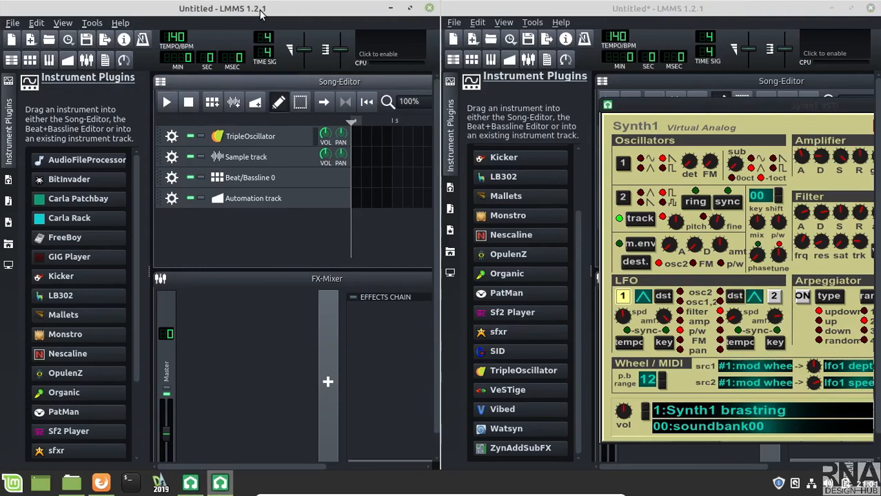
mouse_move(96, 207)
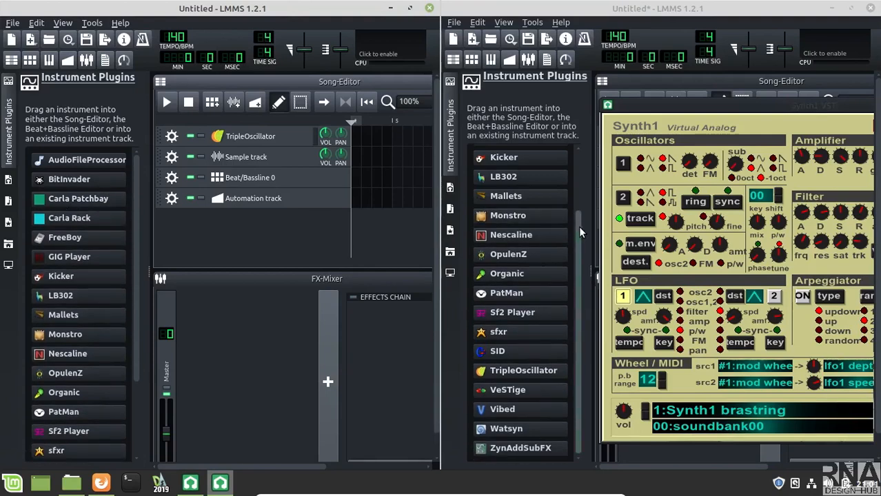
left_click_drag(578, 226, 576, 159)
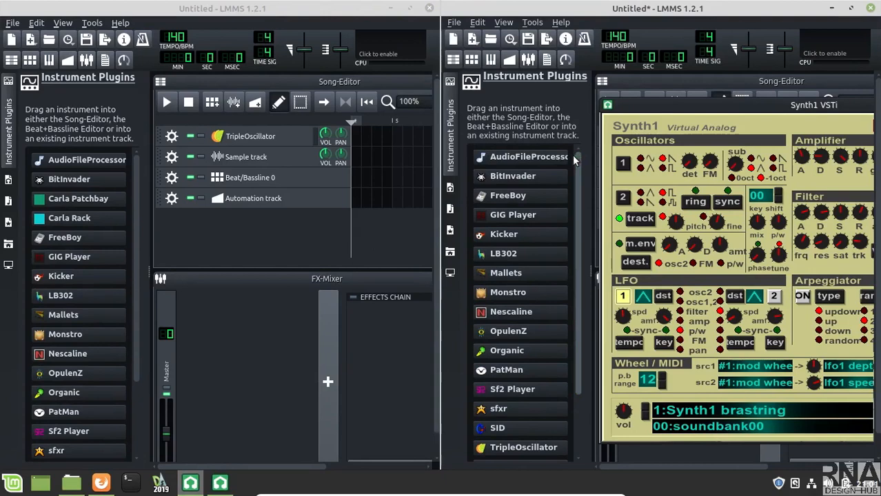
mouse_move(524, 159)
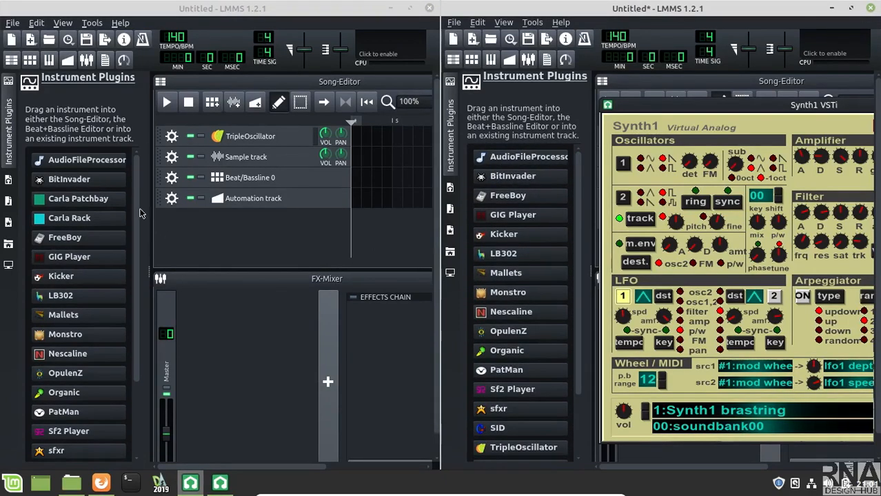
left_click_drag(135, 208, 135, 335)
mouse_move(105, 373)
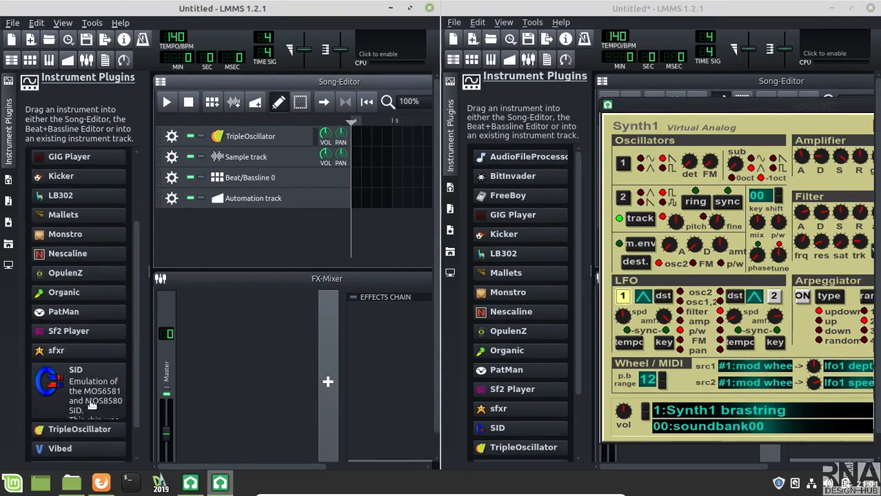
mouse_move(87, 413)
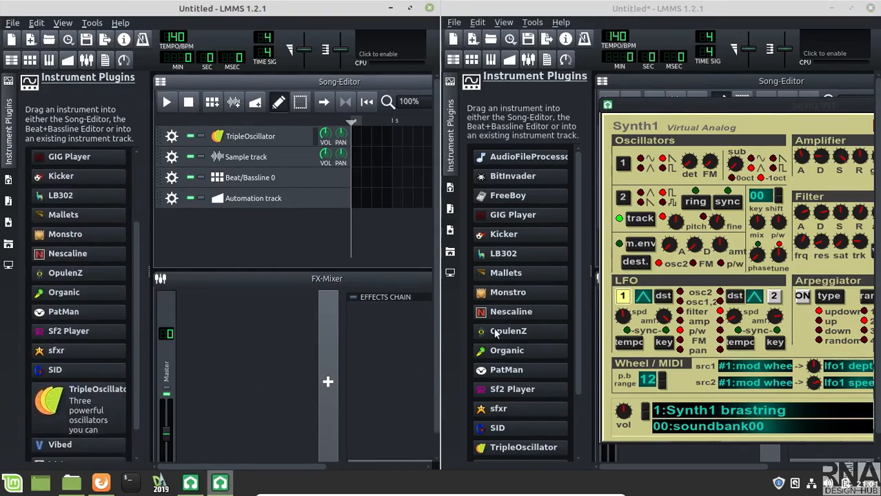
mouse_move(578, 298)
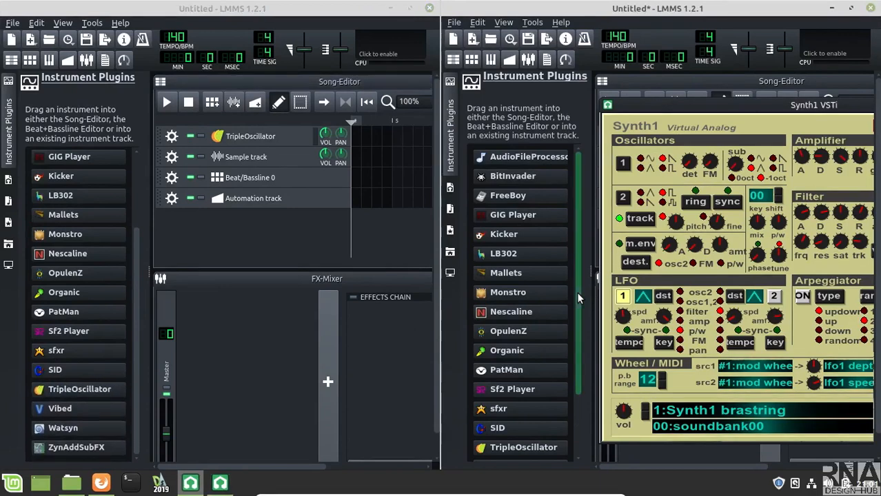
left_click_drag(576, 292, 576, 385)
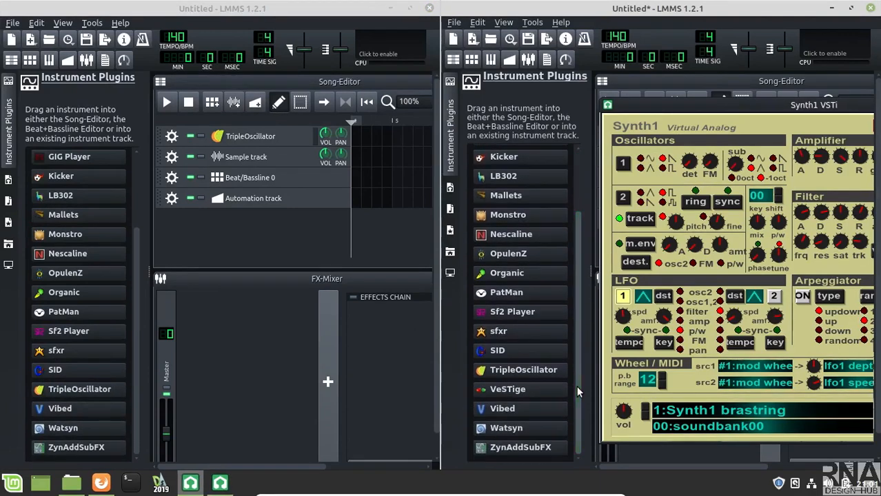